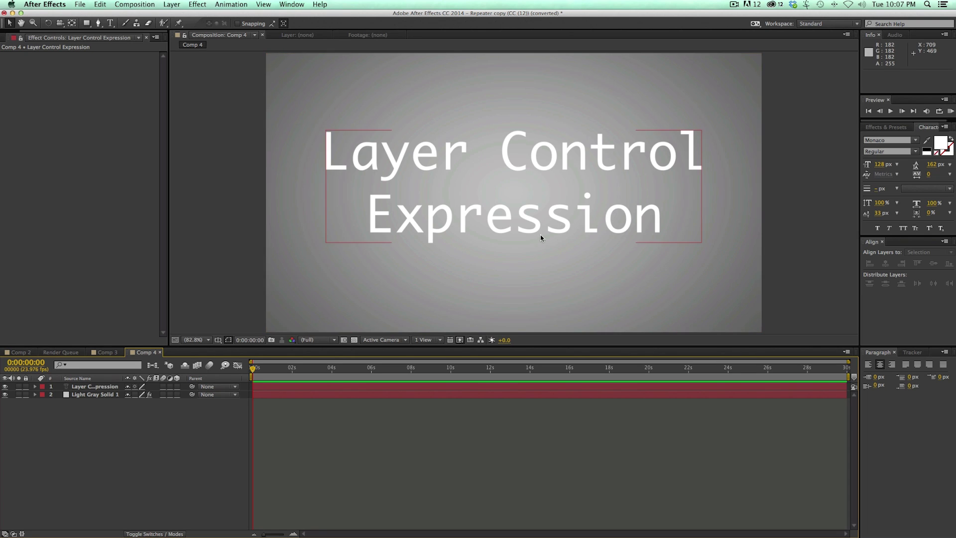
Switch to Comp 3 and select its Red, blue and Target layers to inspect them
left_click(105, 352)
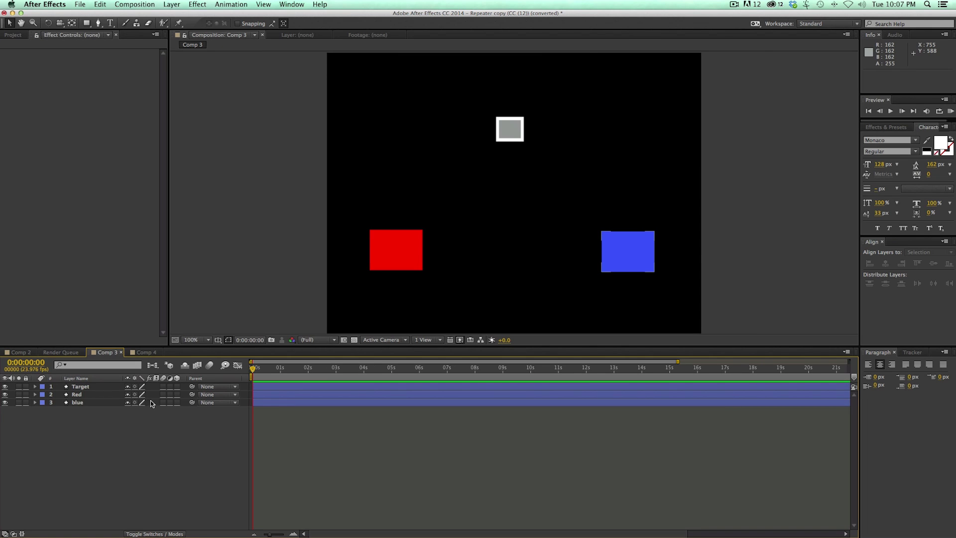
left_click(413, 259)
left_click(613, 258)
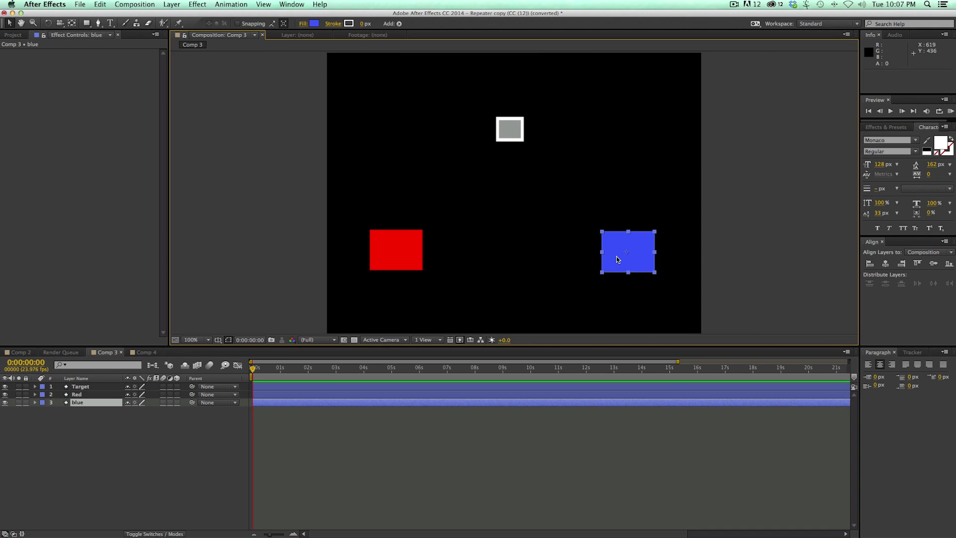
left_click(97, 394)
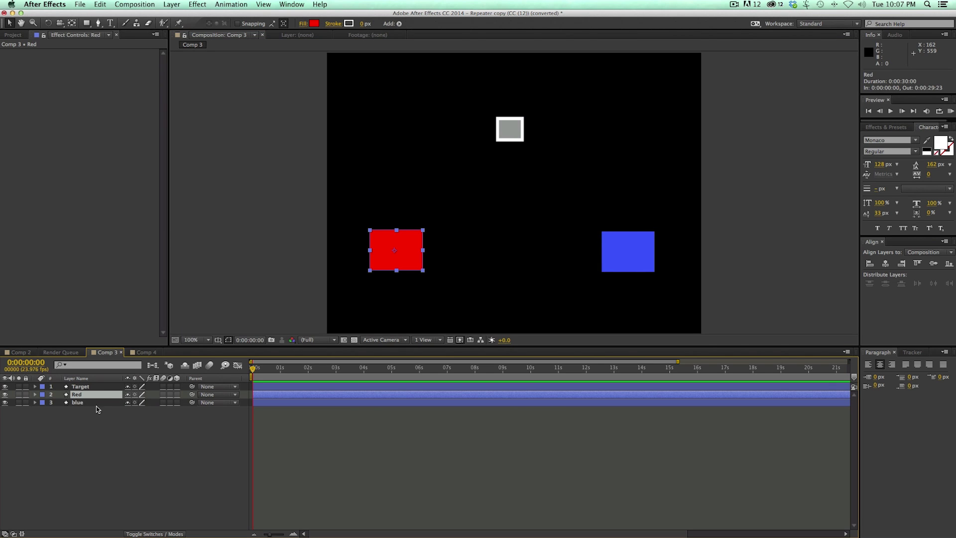
left_click(97, 404)
left_click(102, 387)
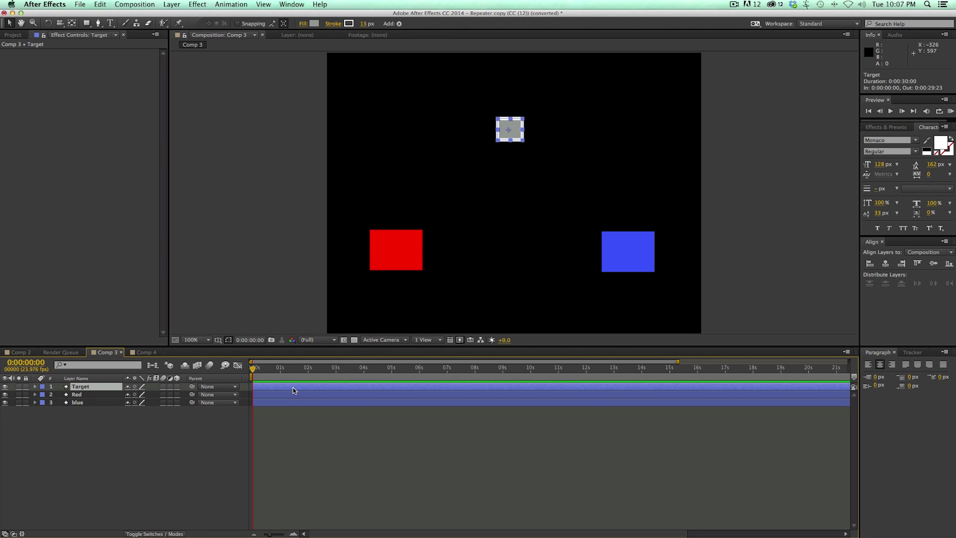
left_click(192, 3)
Add a Layer Control effect to Target, leaving its Layer set to 1. Target
mouse_move(228, 111)
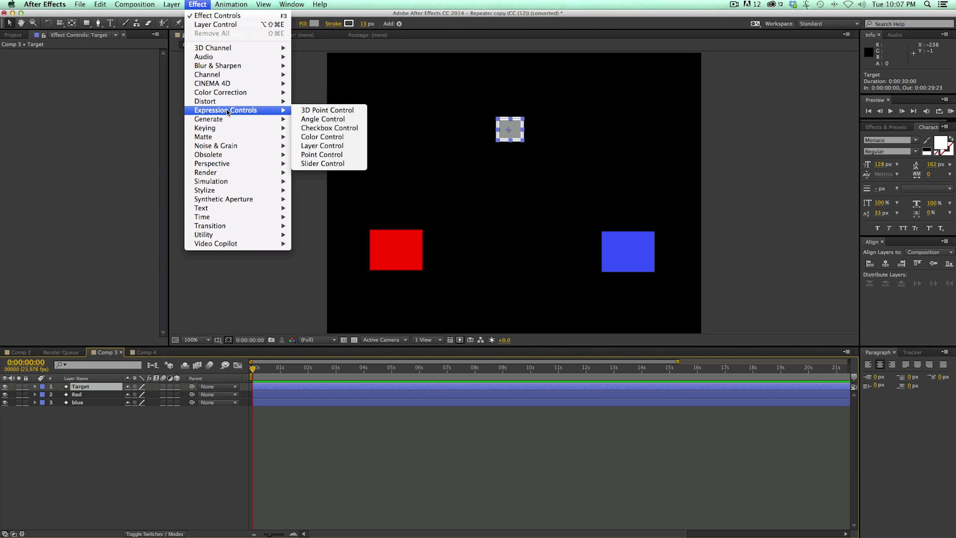
left_click(322, 146)
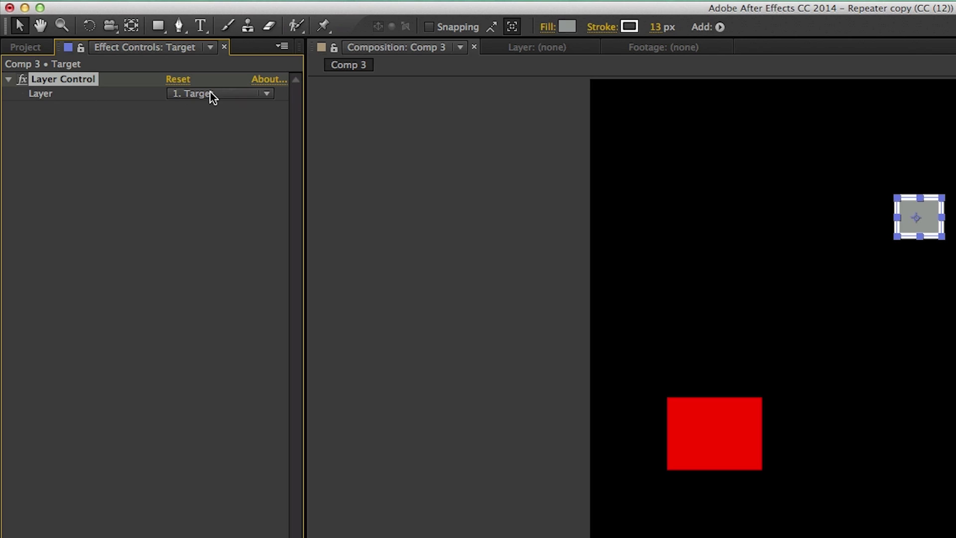
left_click(211, 93)
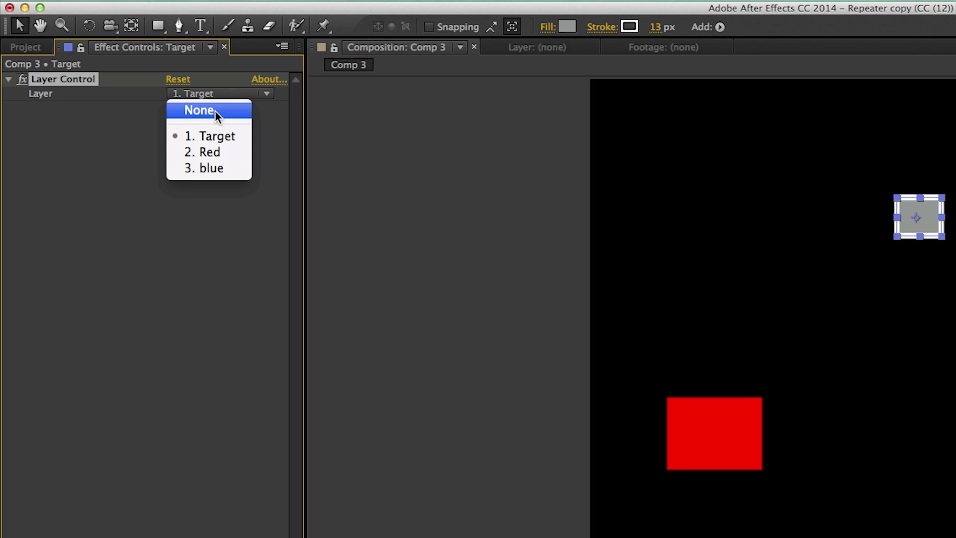
left_click(97, 133)
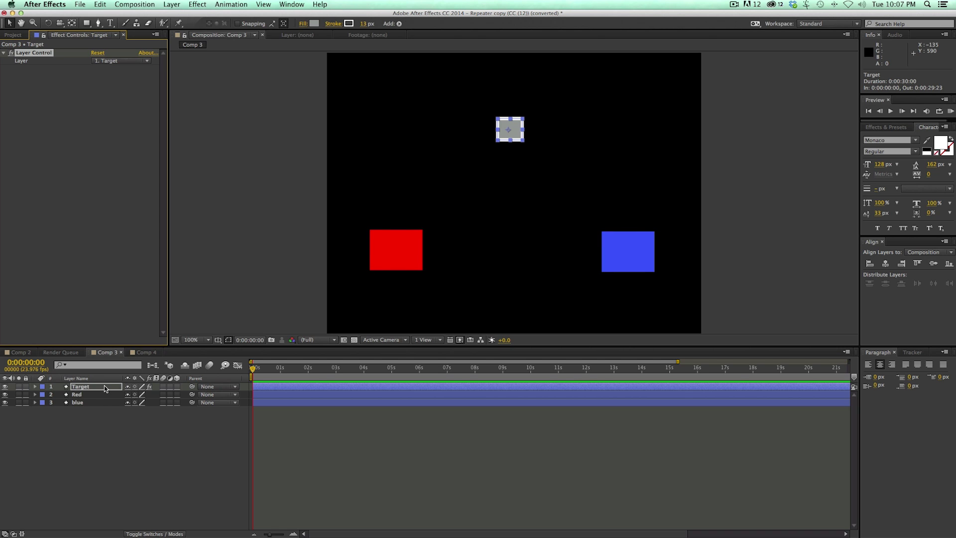
key("p")
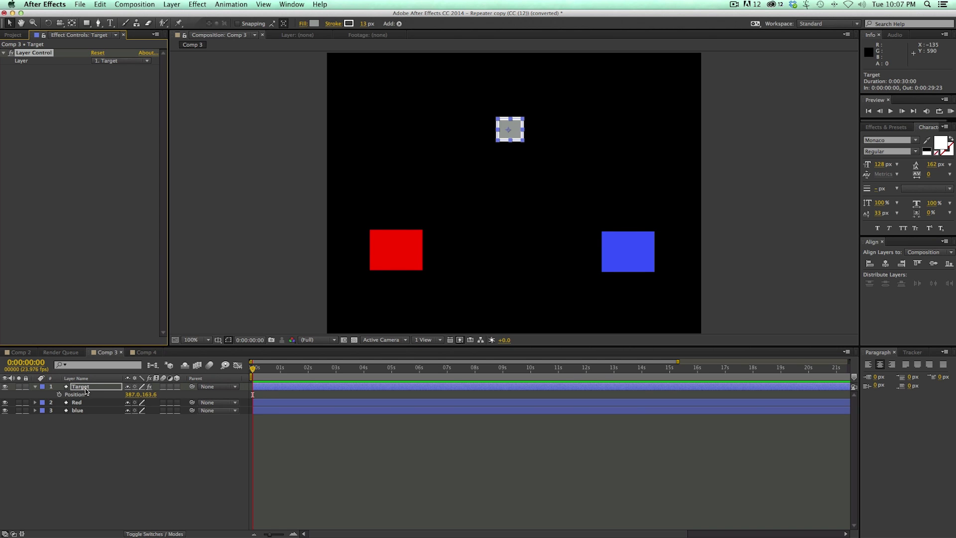
Select Target and check the Layer Control's layer list, leaving it unchanged
left_click(94, 404, "shift")
left_click(125, 61)
left_click(97, 118)
Give Target's Position the expression effect("Layer Control")("Layer").position and preview the result
left_click(59, 394, "alt")
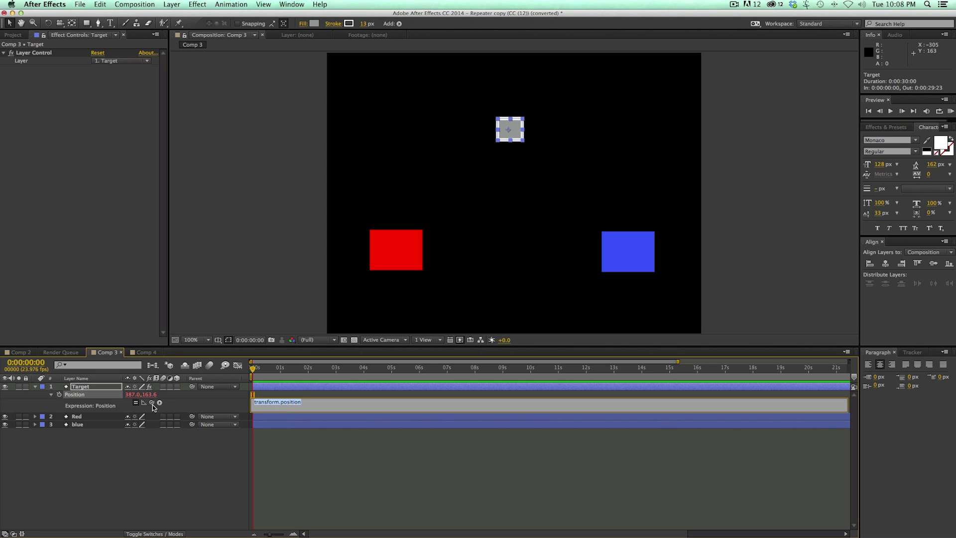
left_click_drag(152, 403, 28, 62)
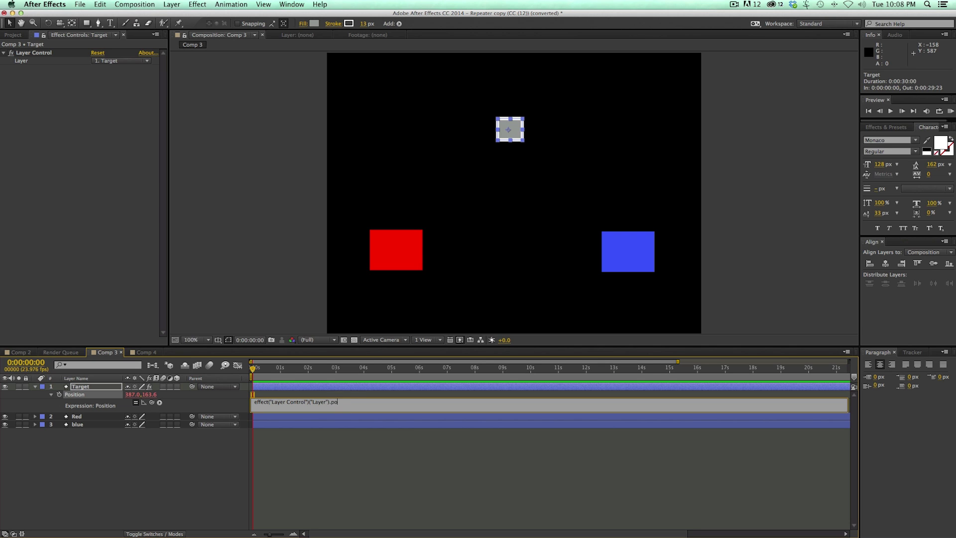
type(".position")
left_click(410, 457)
key("space")
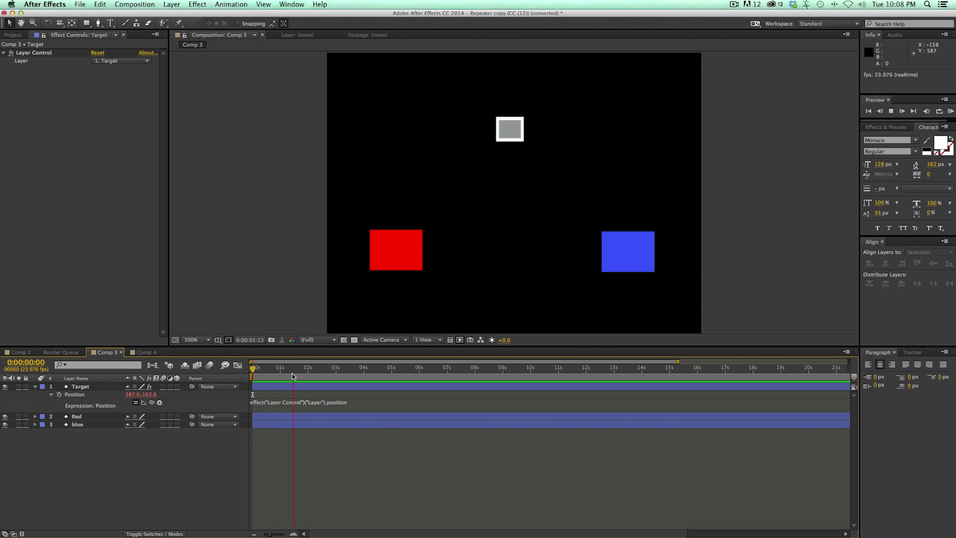
key("space")
left_click(114, 62)
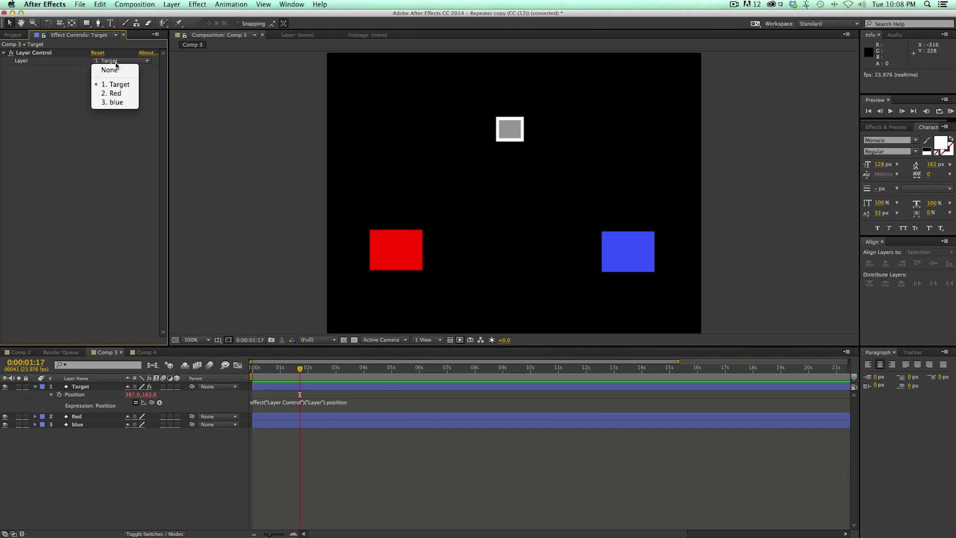
left_click(119, 93)
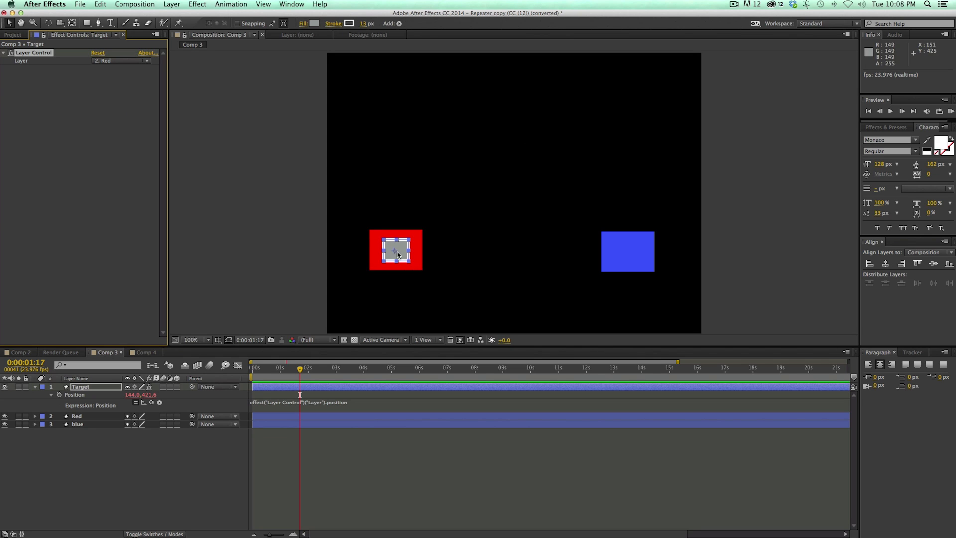
left_click(125, 62)
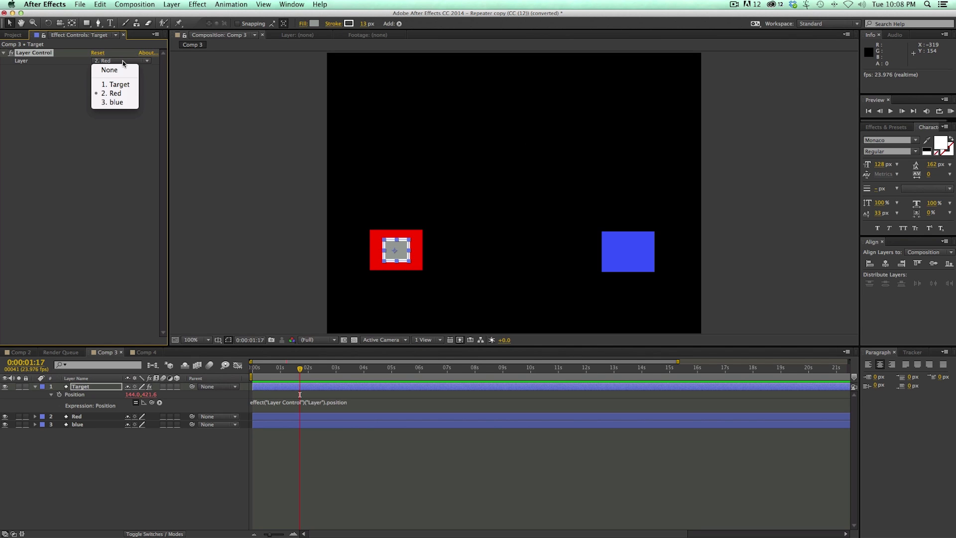
left_click(121, 101)
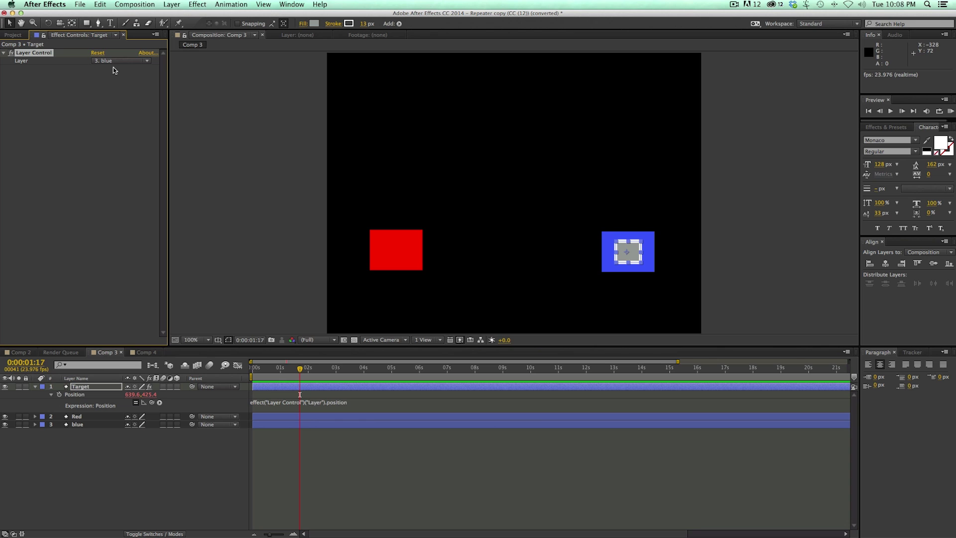
left_click(126, 62)
left_click(119, 85)
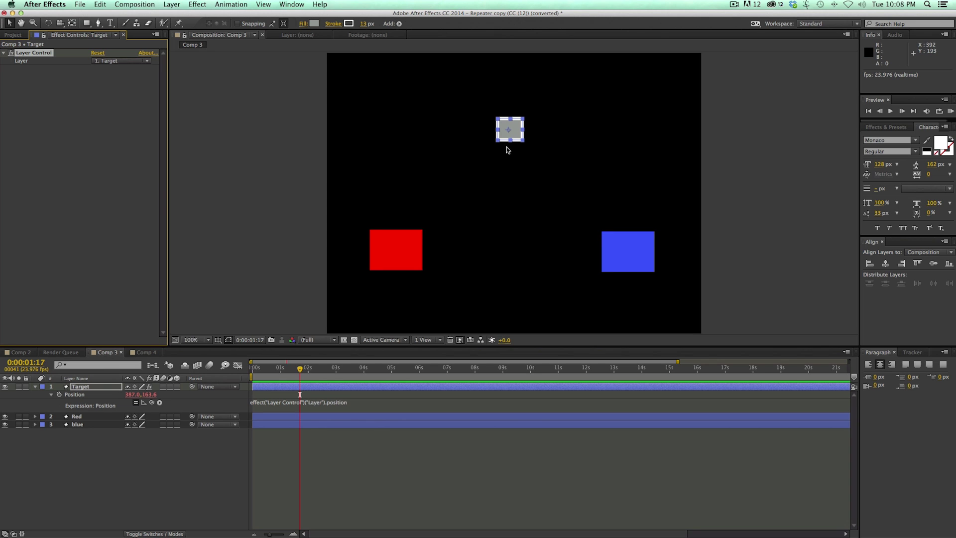
Expand the Red layer down to Contents > Rectangle 1 > Fill 1
left_click(77, 416)
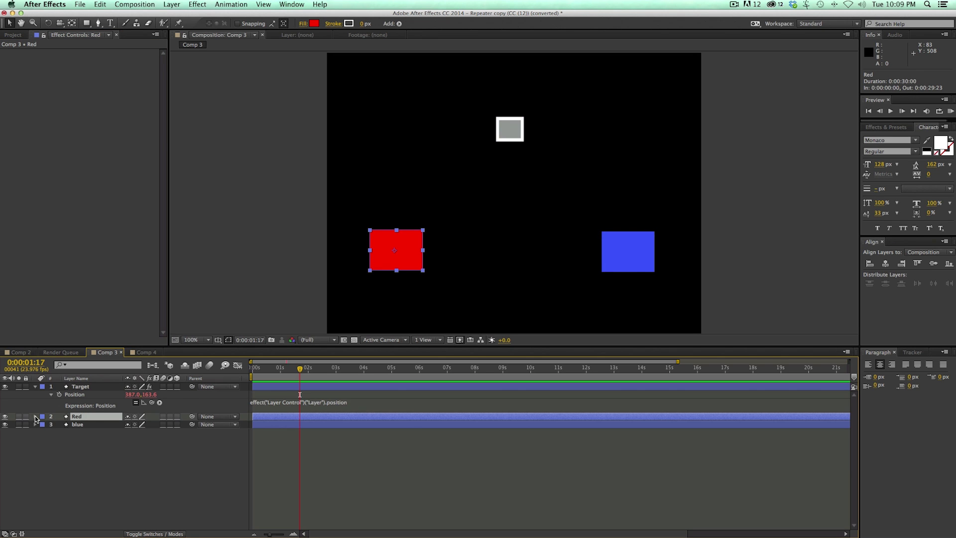
left_click(35, 416)
left_click(44, 425)
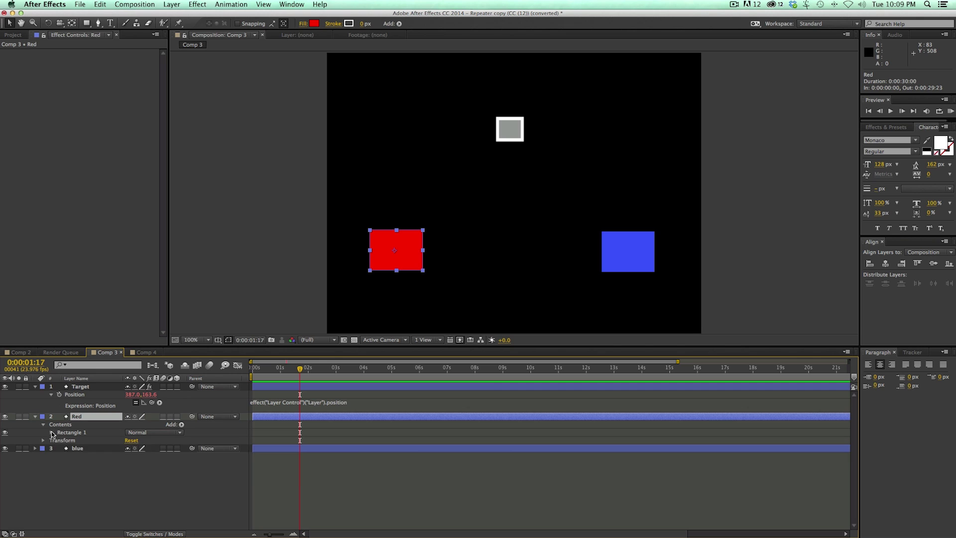
left_click(52, 432)
left_click(59, 456)
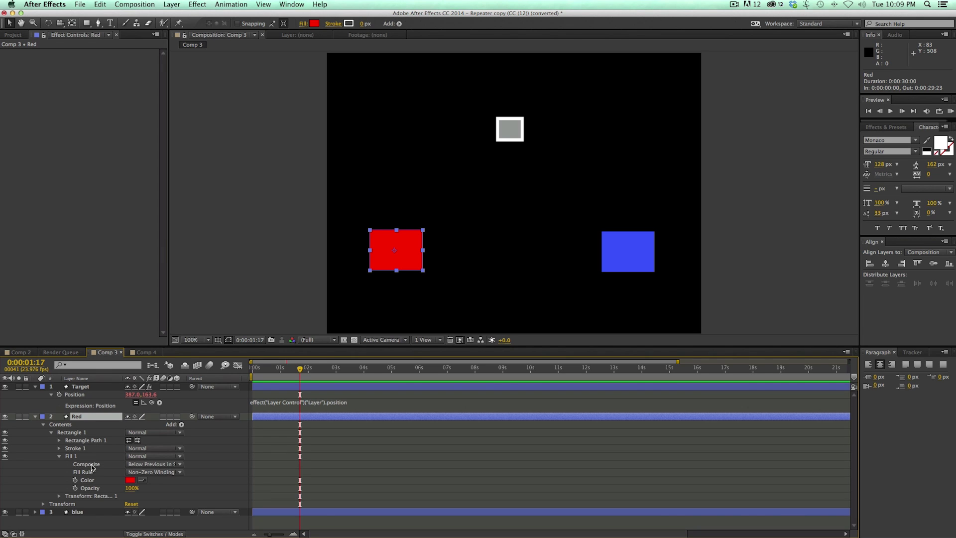
Link Target's Fill Color by expression to the Red layer's Fill 1 Color
left_click(35, 386)
left_click(34, 386)
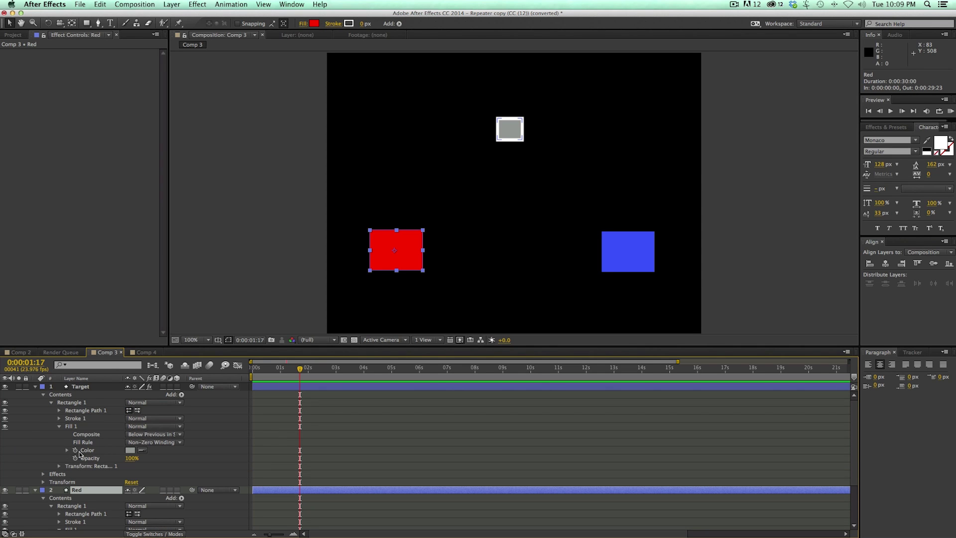
left_click(44, 410)
left_click_drag(84, 347, 85, 300)
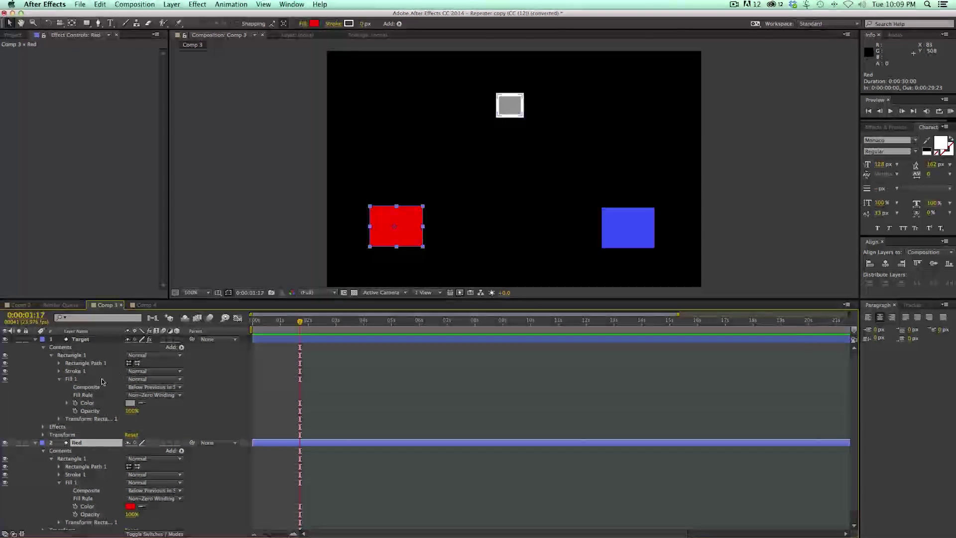
left_click(76, 403, "alt")
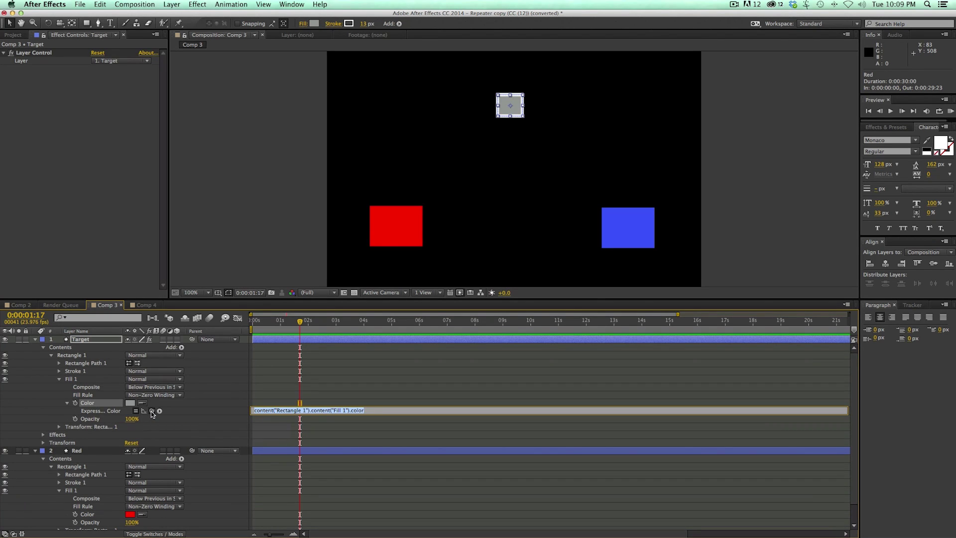
left_click_drag(152, 413, 95, 516)
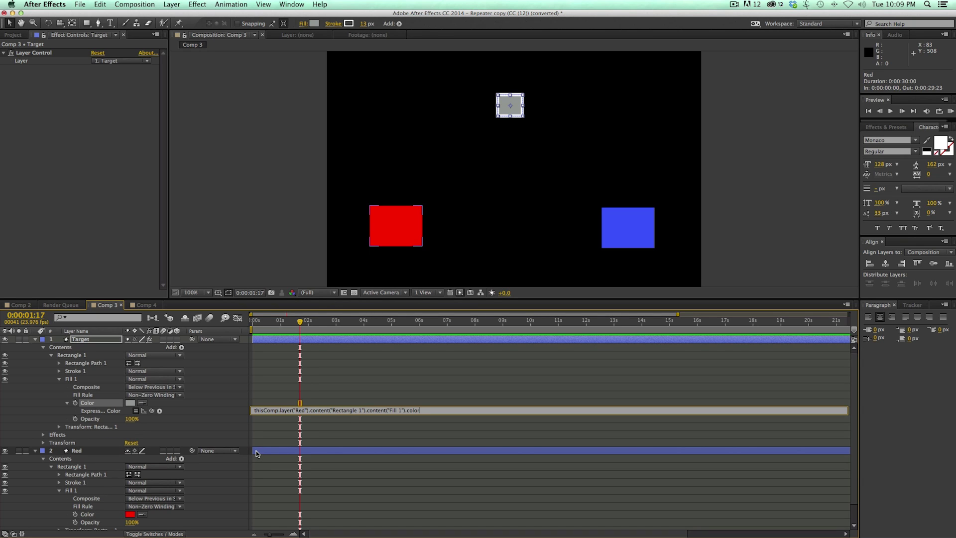
Replace thisComp.layer("Red") in the Color expression with the Layer Control's Layer via pick-whip
left_click(343, 380)
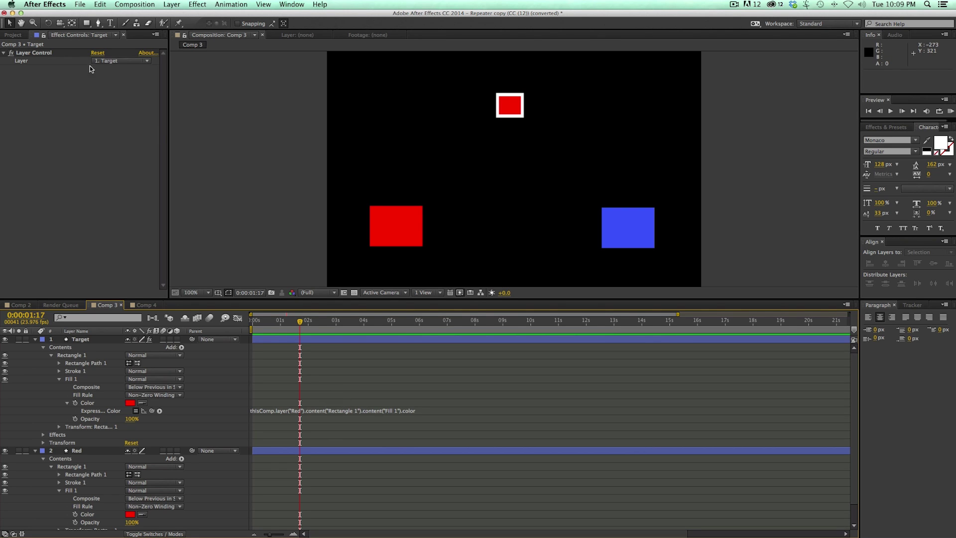
left_click(282, 411)
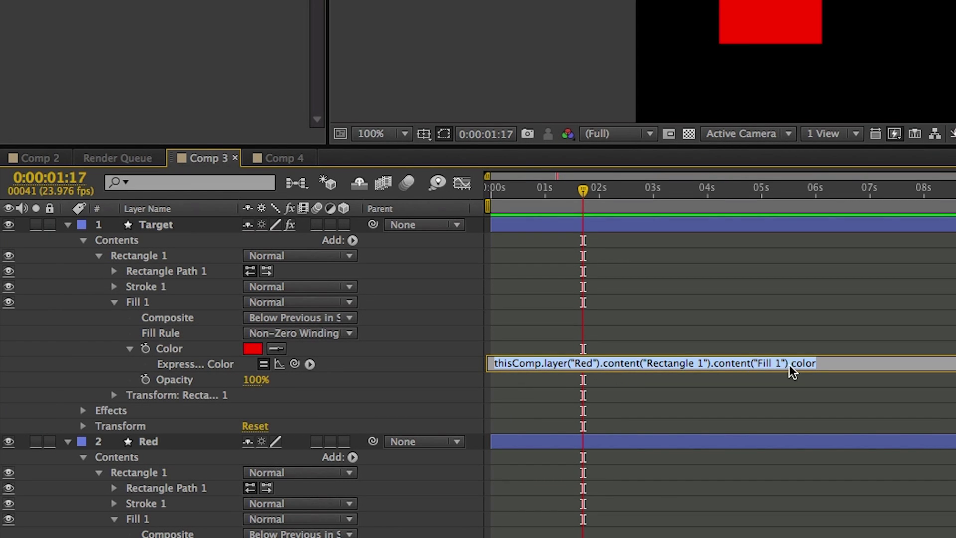
left_click(617, 384)
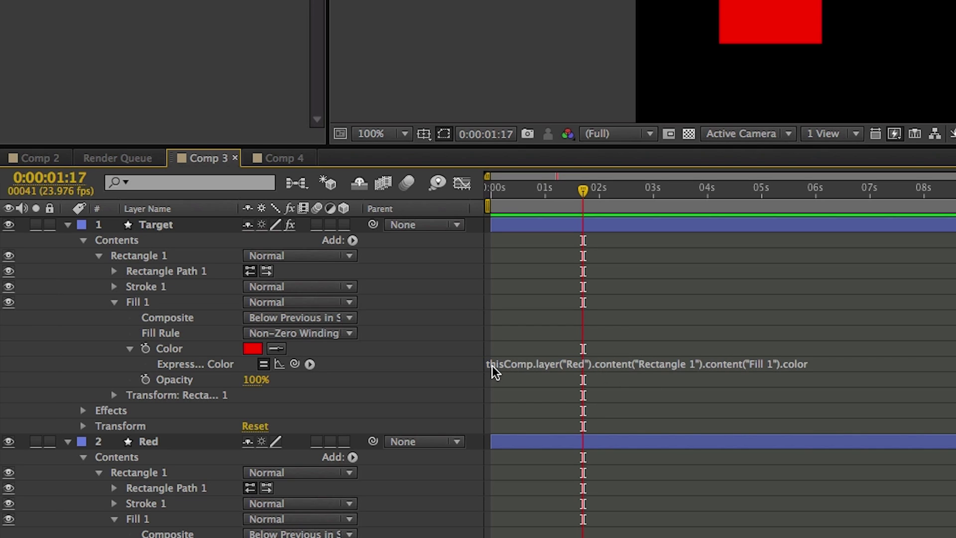
left_click(597, 370)
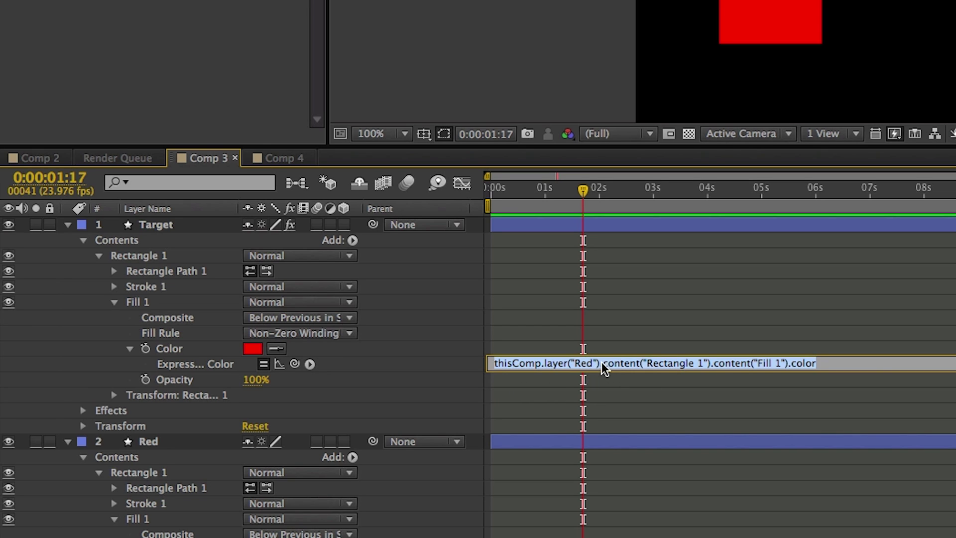
left_click(600, 371)
left_click_drag(600, 371, 485, 369)
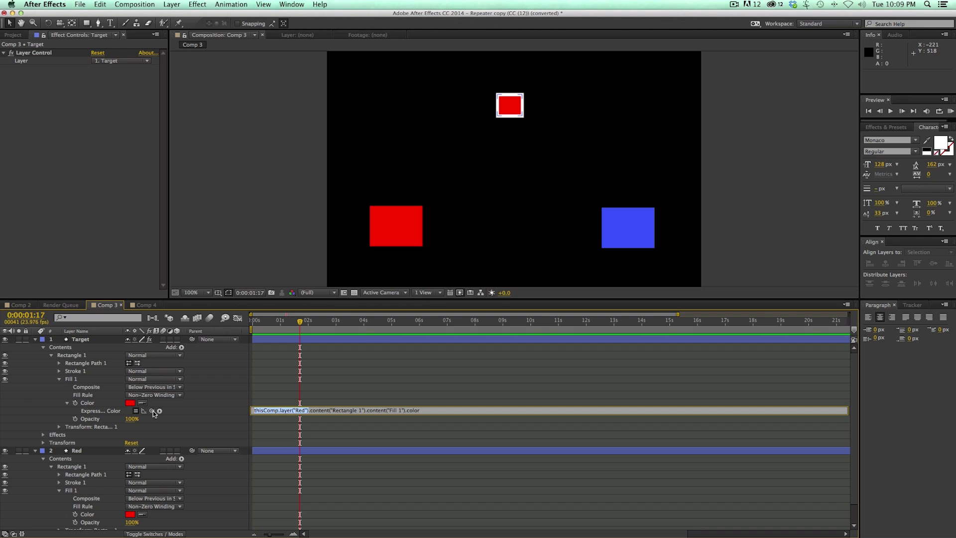
left_click_drag(152, 410, 22, 64)
left_click(281, 269)
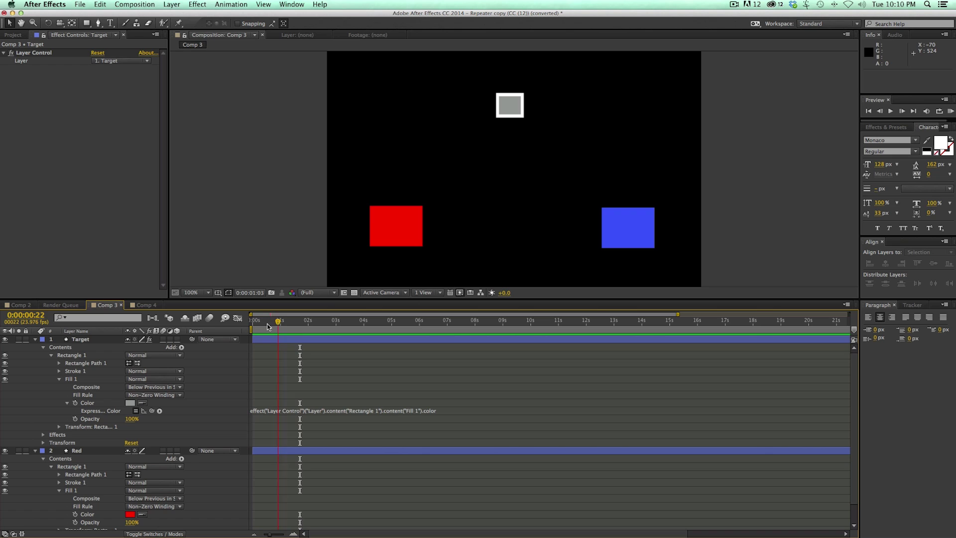
key("Home")
left_click(121, 61)
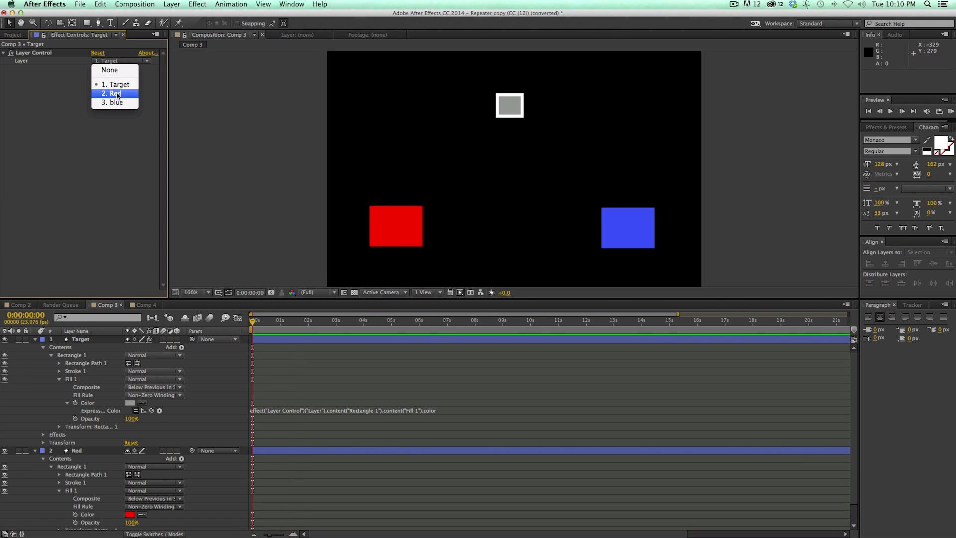
left_click(118, 94)
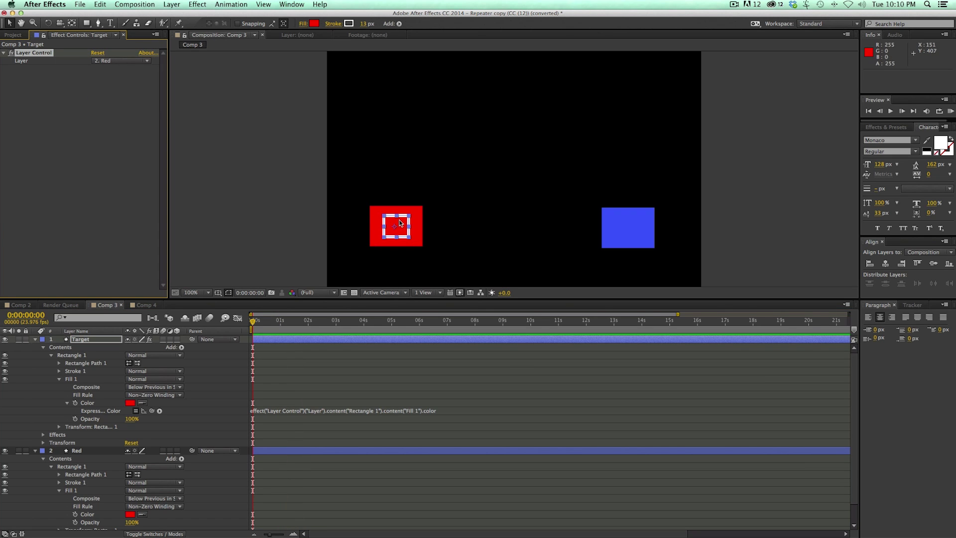
left_click(125, 60)
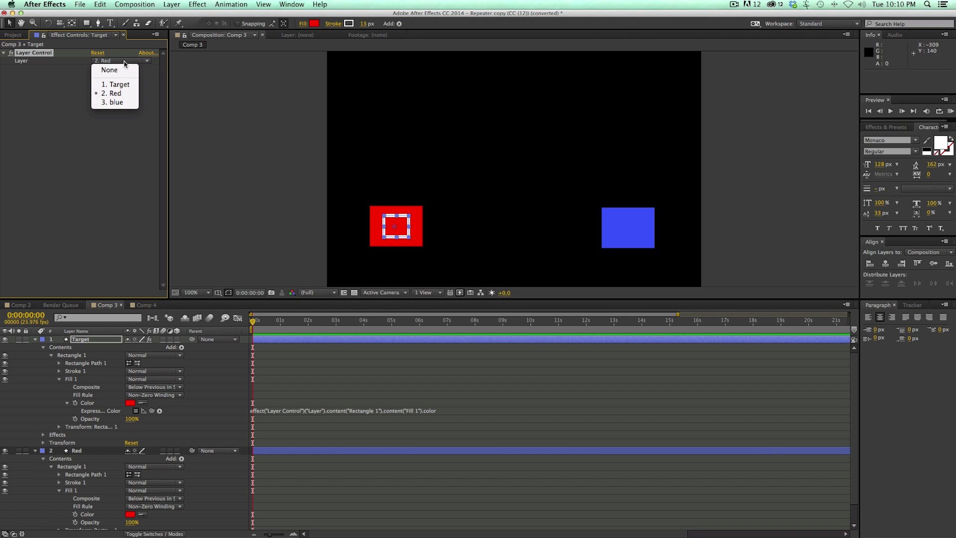
left_click(124, 103)
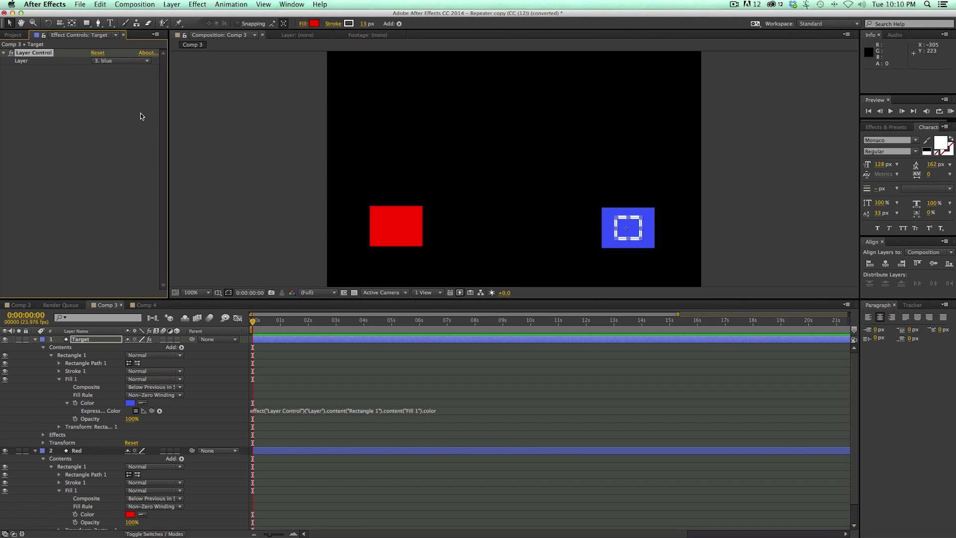
left_click(120, 60)
left_click(119, 87)
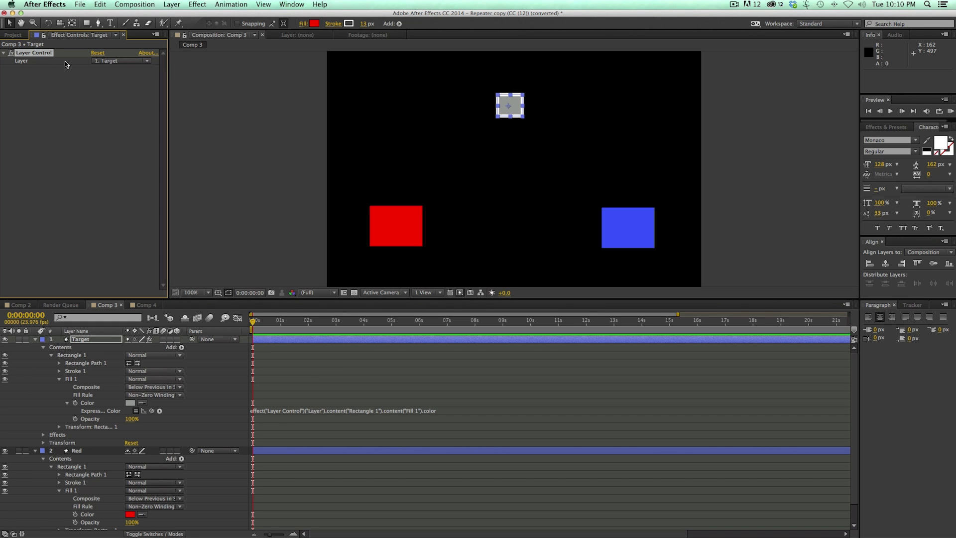
left_click(34, 340)
Collapse the Red layer and duplicate the Target layer three times
left_click(35, 347)
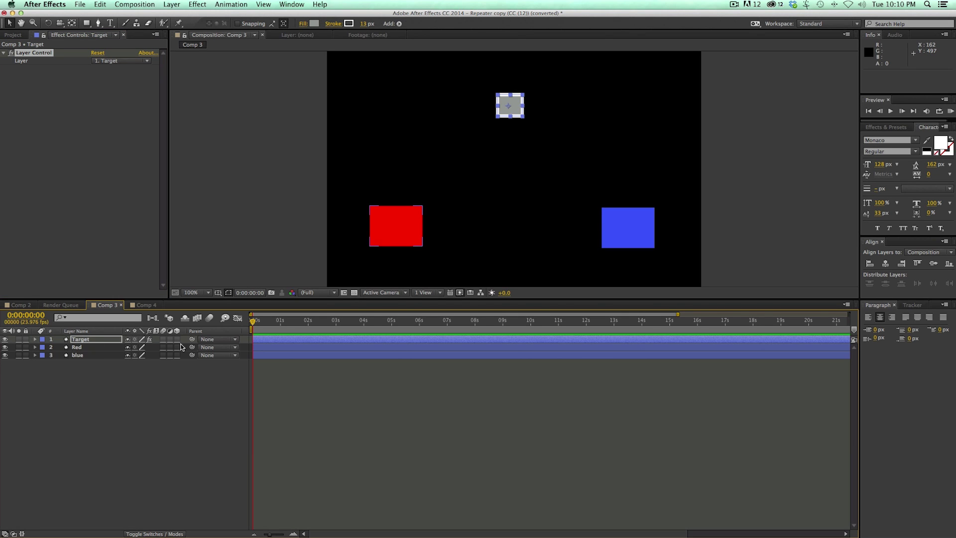
left_click(255, 338)
key("super+d")
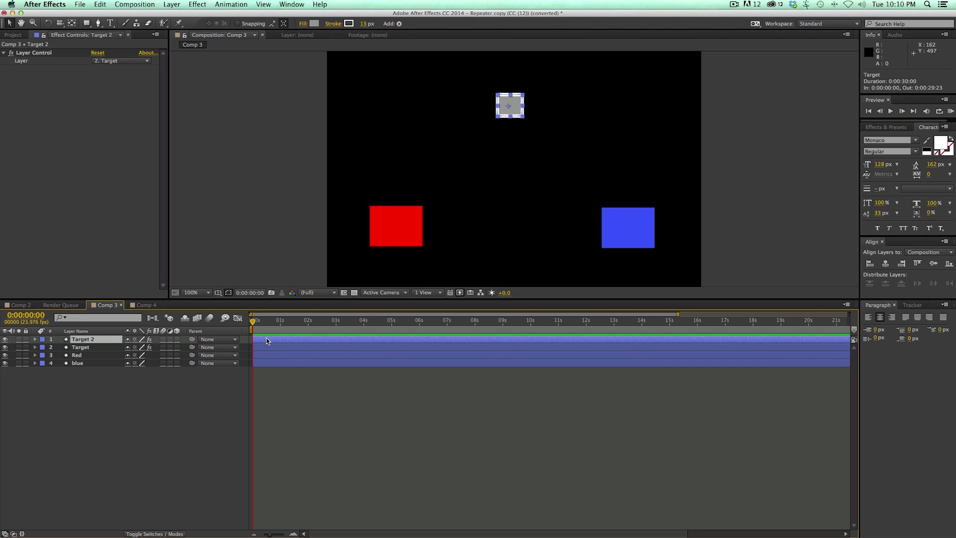
key("super+d")
key("super+d")
Offset the duplicates' anchor points to 0,72, 81,0 and −79,0 around the original square
left_click(107, 357, "shift")
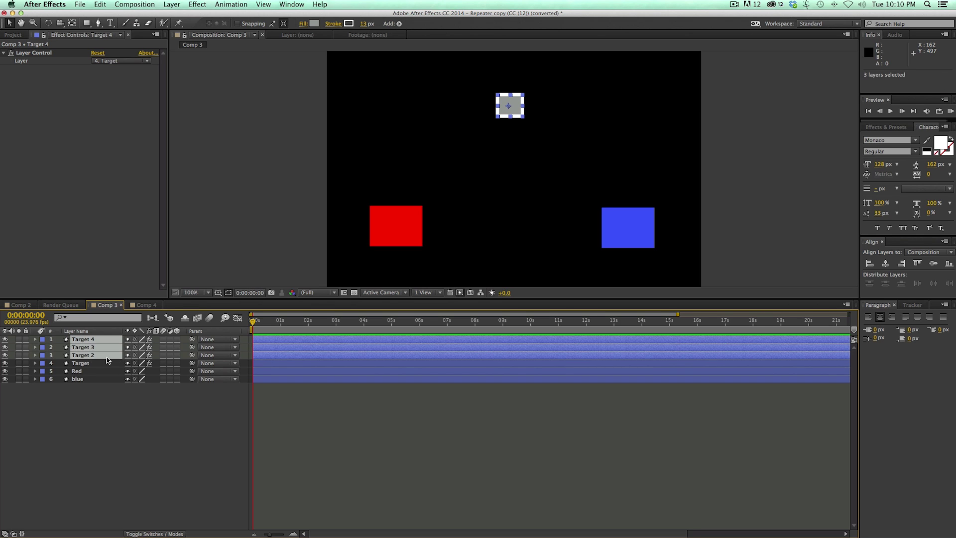
key("a")
left_click(119, 434)
left_click_drag(142, 347, 169, 363)
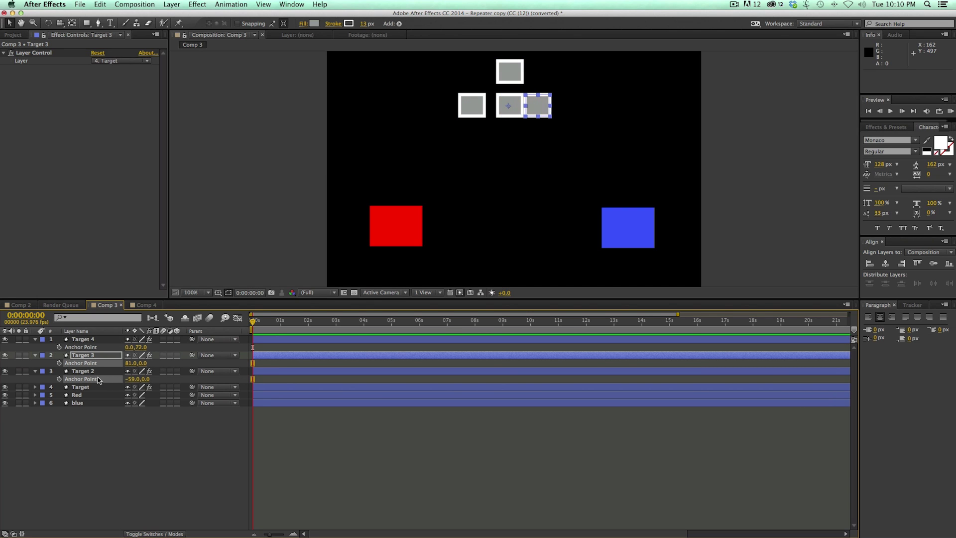
left_click_drag(98, 381, 88, 381)
left_click(103, 427)
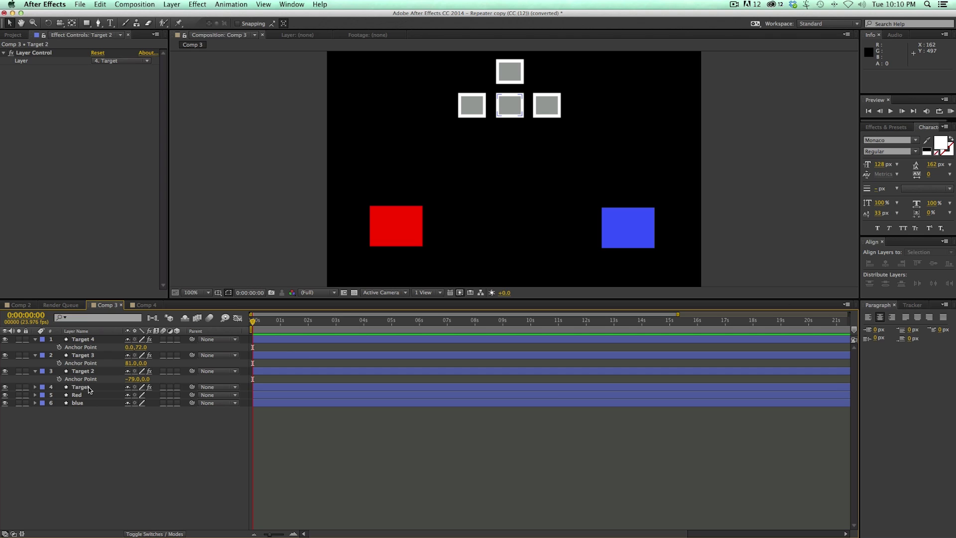
left_click(88, 389)
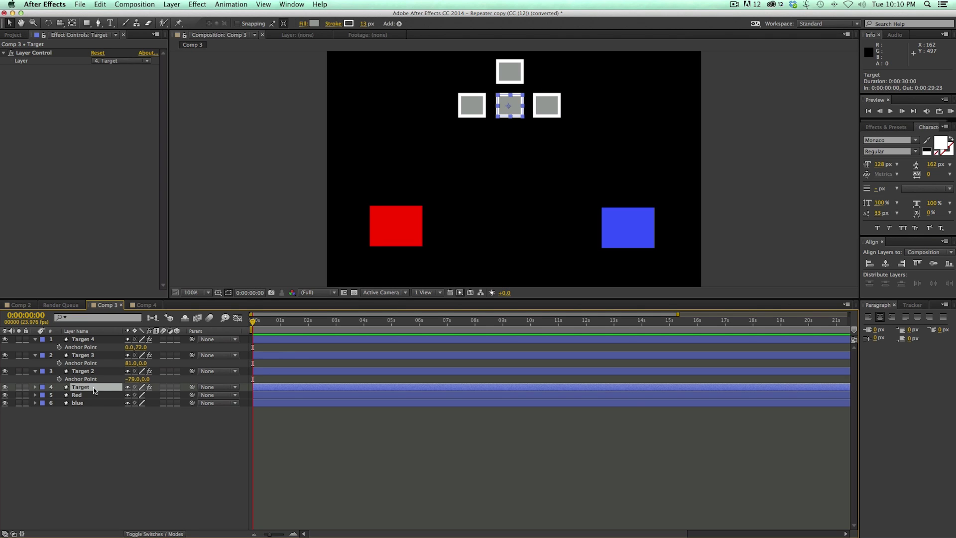
Set Target's Layer Control to Red, then blue, moving the four squares onto the blue box
left_click(108, 61)
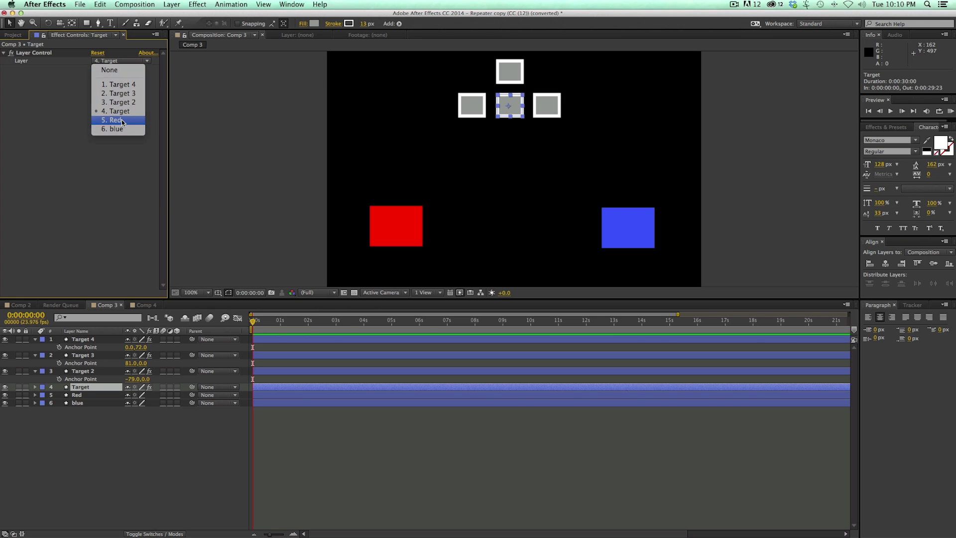
left_click(123, 122)
left_click(118, 61)
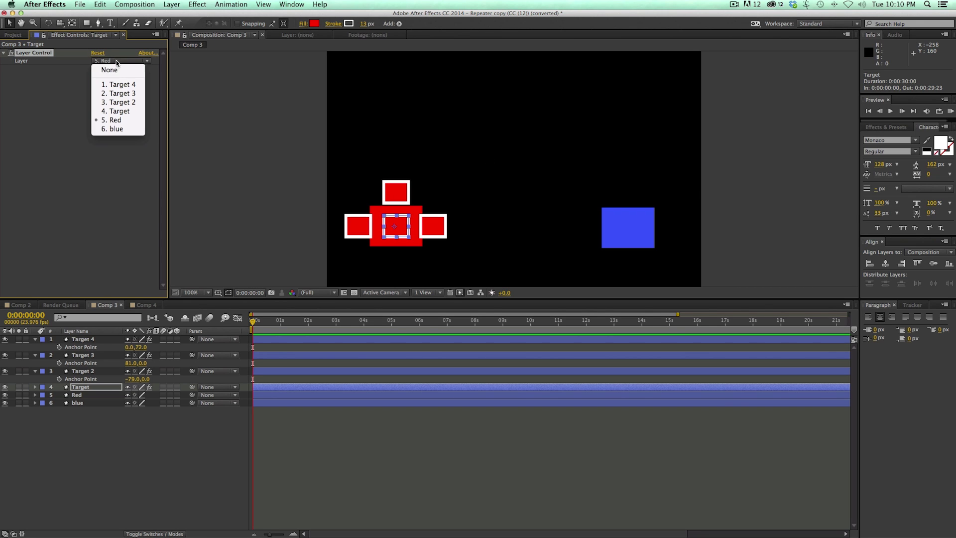
left_click(132, 129)
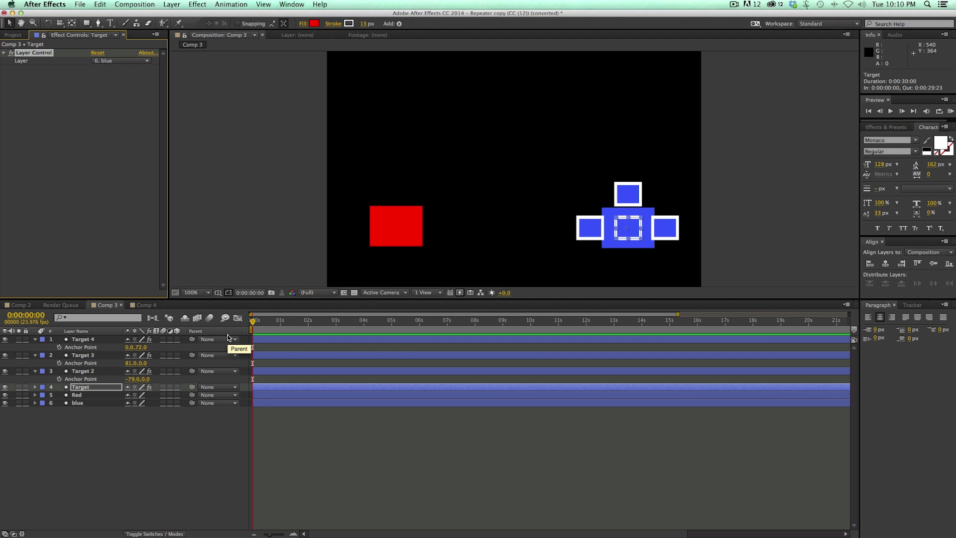
left_click(96, 396)
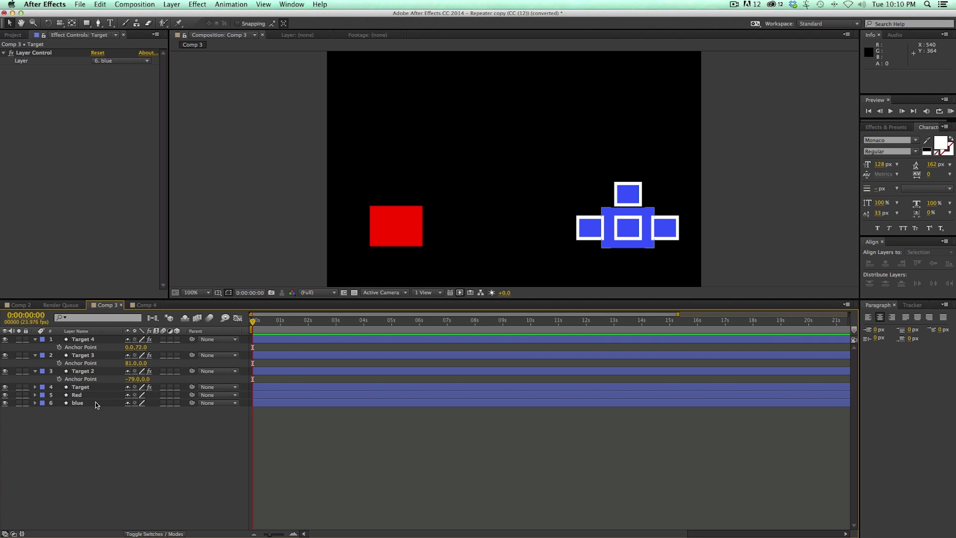
left_click(95, 387)
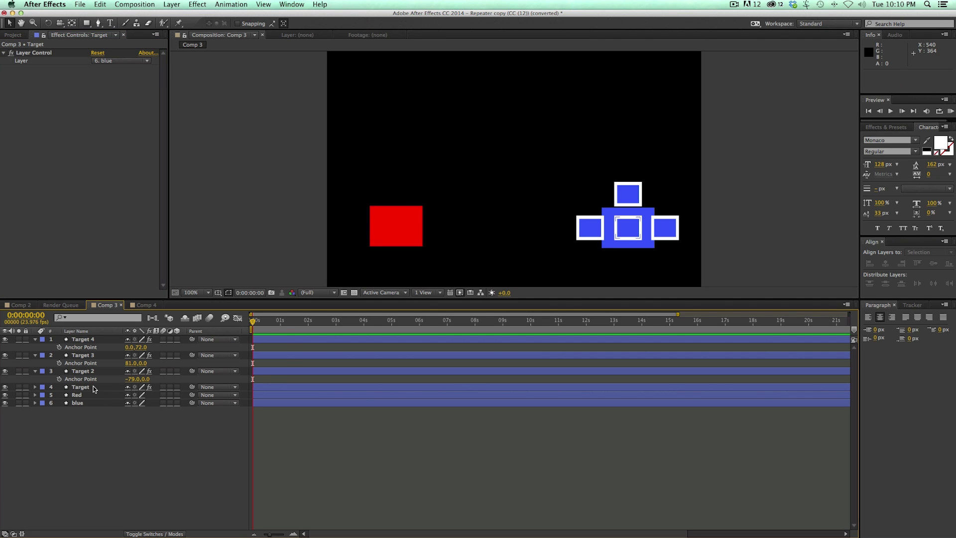
left_click(98, 340, "shift")
Hide the four Target layers and move the red rectangle up and to the right
left_click_drag(5, 339, 5, 387)
left_click(128, 437)
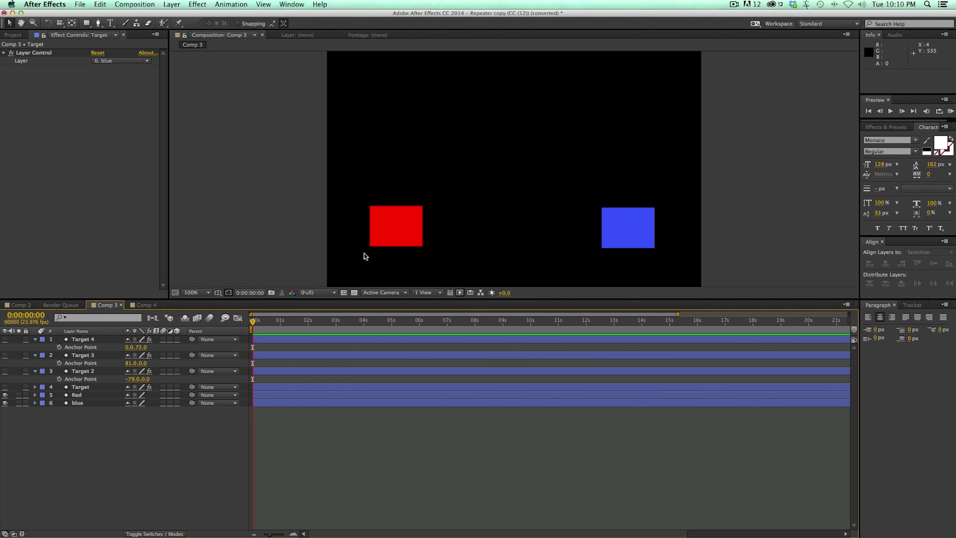
left_click_drag(410, 218, 466, 145)
key("Return")
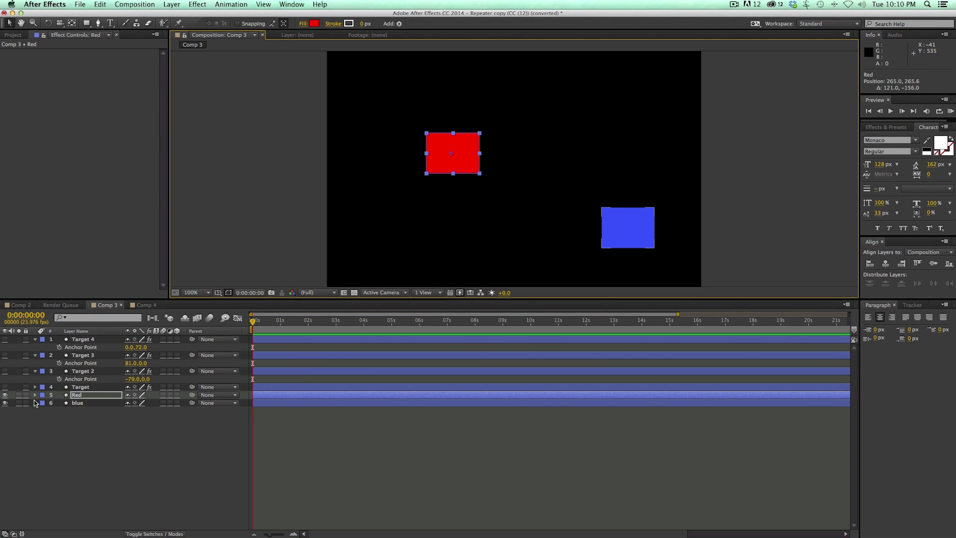
Add a Repeater to the Red shape with 171.0,0.0 copy spacing and adjust its Offset
left_click(35, 395)
left_click(51, 411)
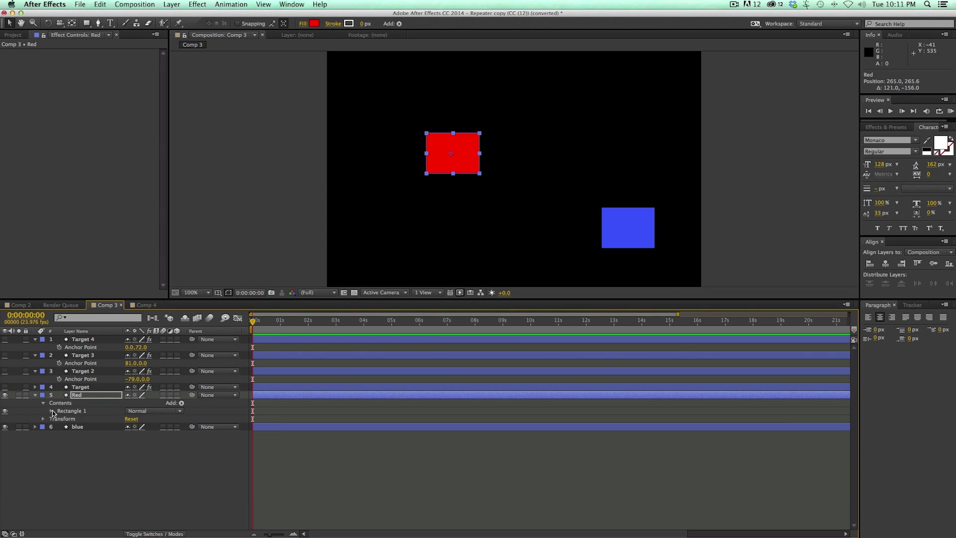
left_click(181, 402)
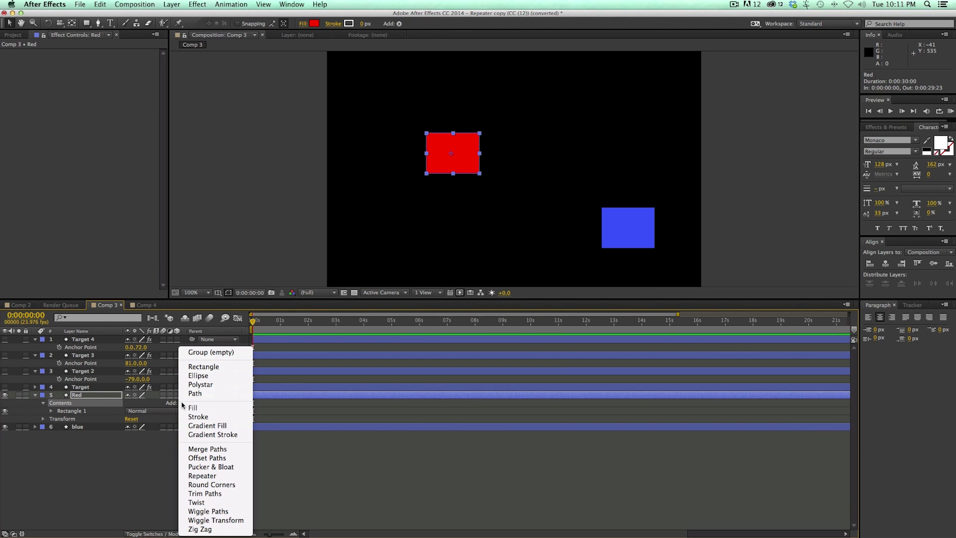
left_click(213, 476)
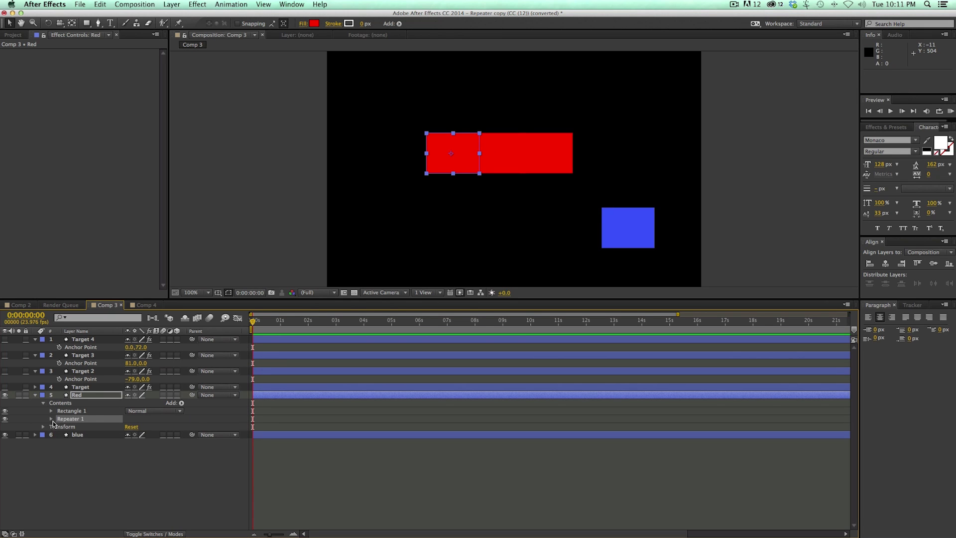
left_click(51, 419)
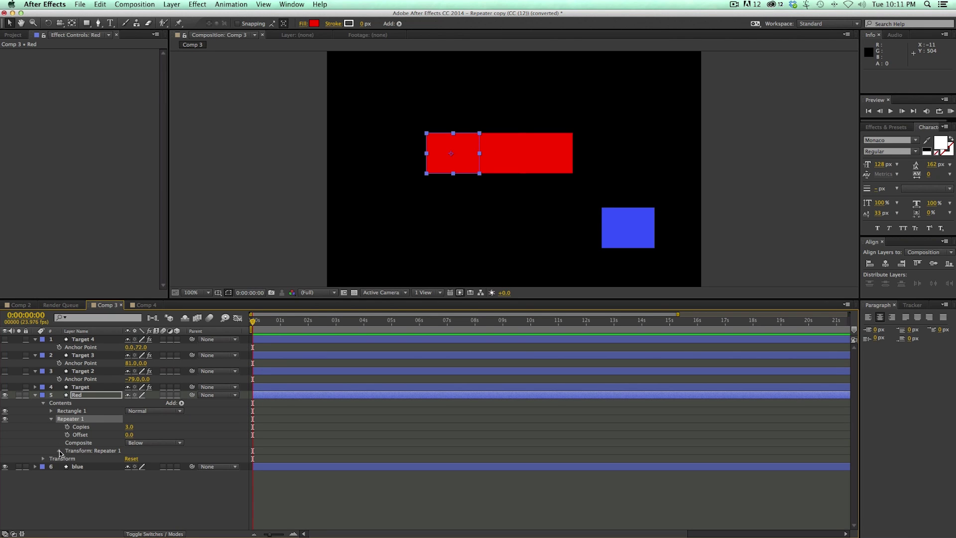
left_click(59, 450)
left_click_drag(133, 467, 105, 482)
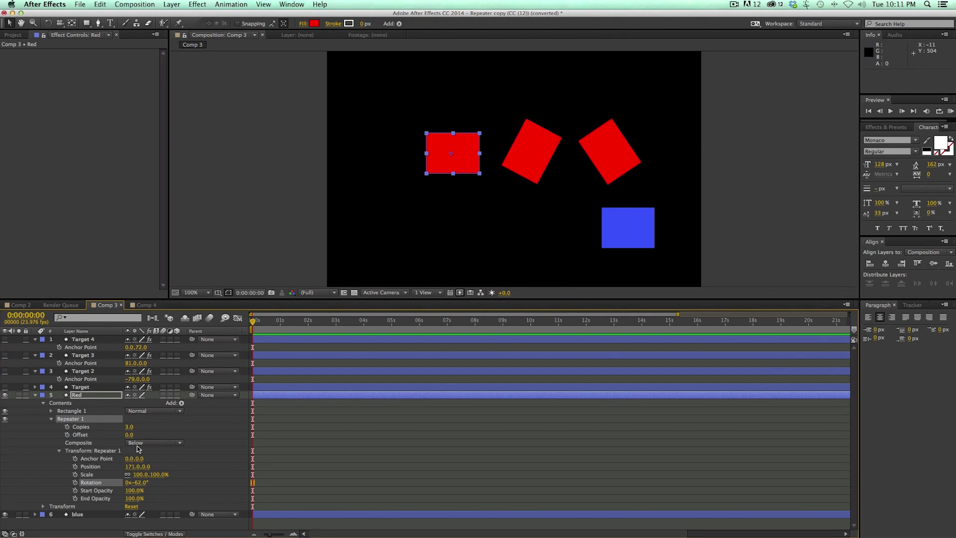
mouse_move(132, 437)
left_mouse_down()
mouse_move(119, 437)
mouse_move(159, 430)
mouse_move(132, 428)
mouse_move(136, 439)
left_mouse_up()
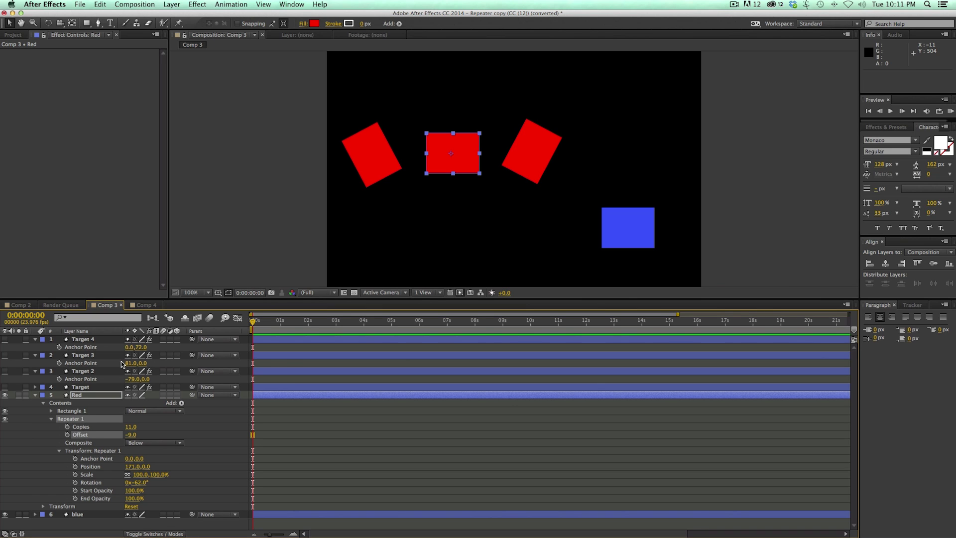
left_click(20, 305)
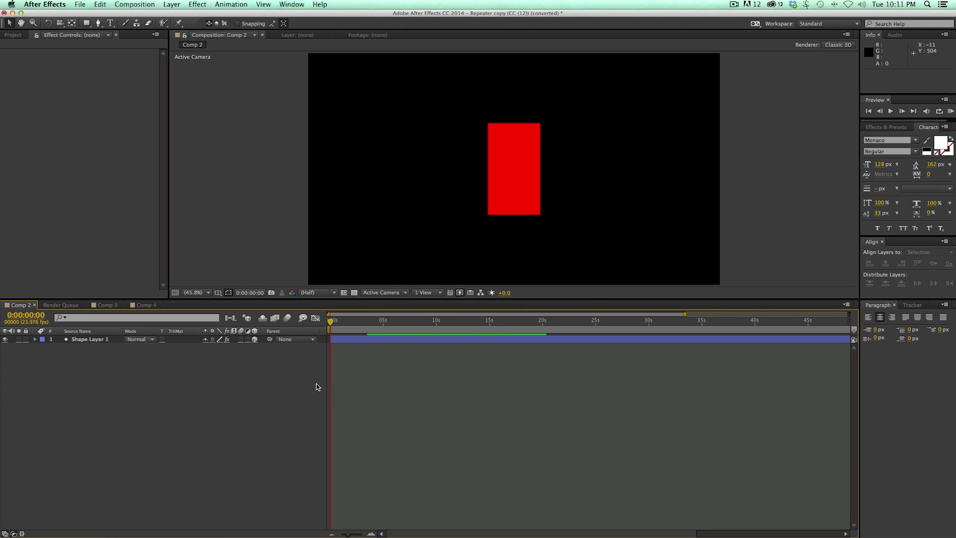
Select Shape Layer 1 and inspect its The Repeater and Transform effects
left_click(94, 340)
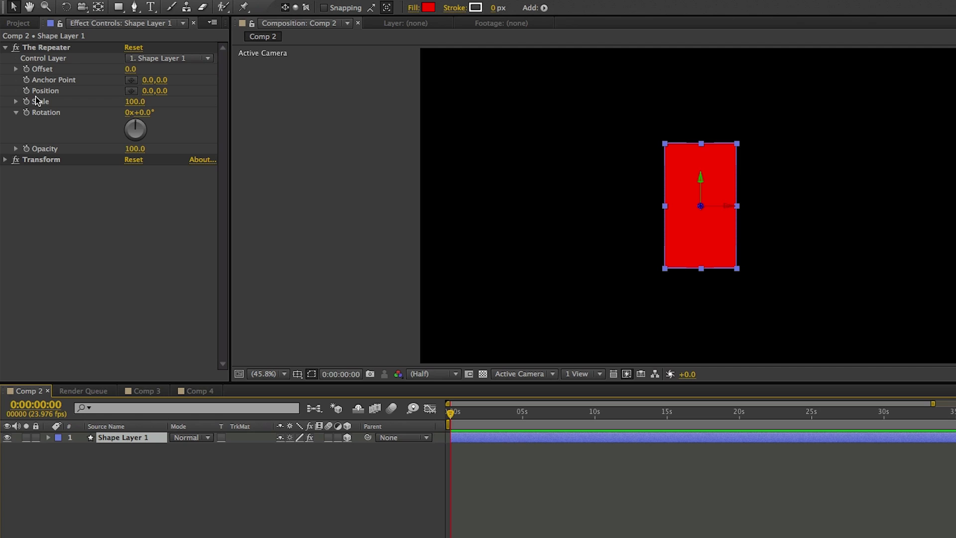
left_click(500, 487)
left_click(502, 437)
key("F2")
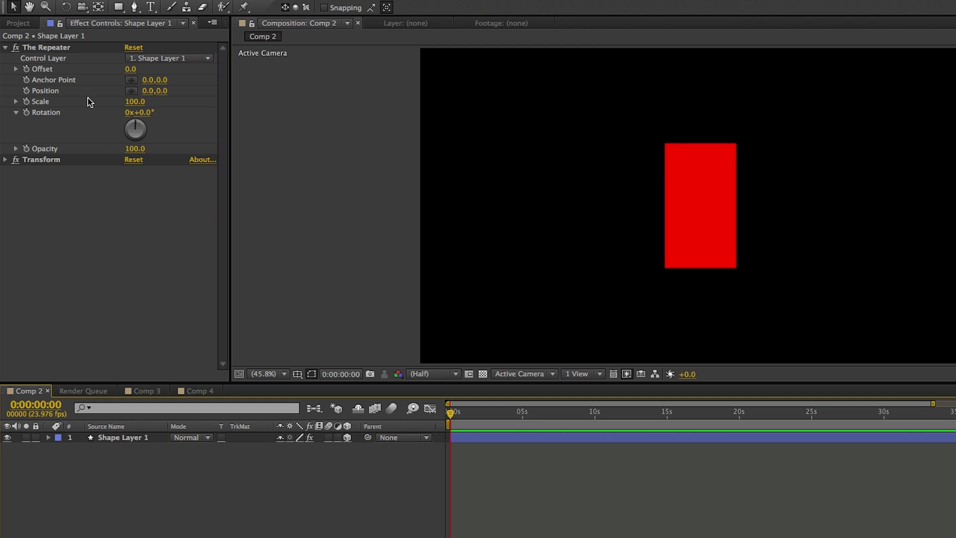
left_click(55, 49)
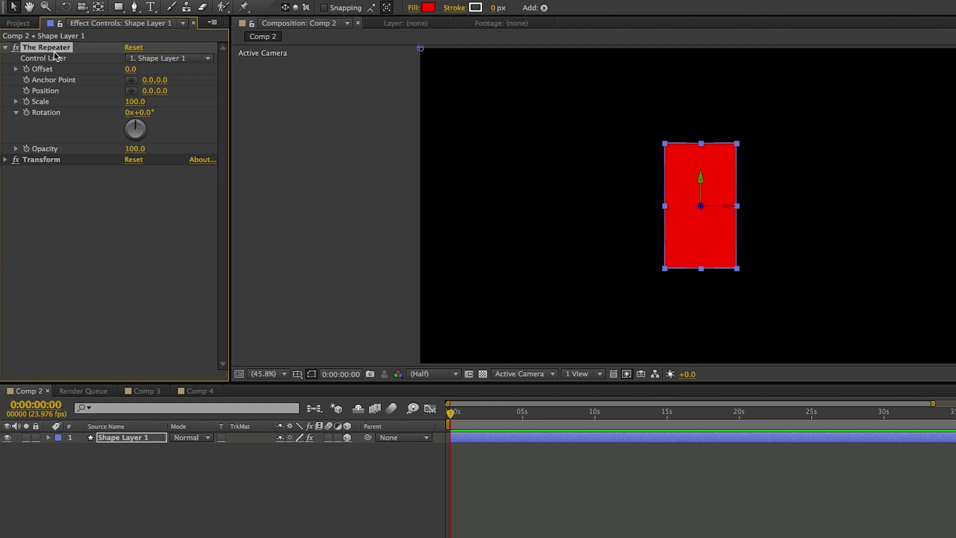
left_click(9, 162)
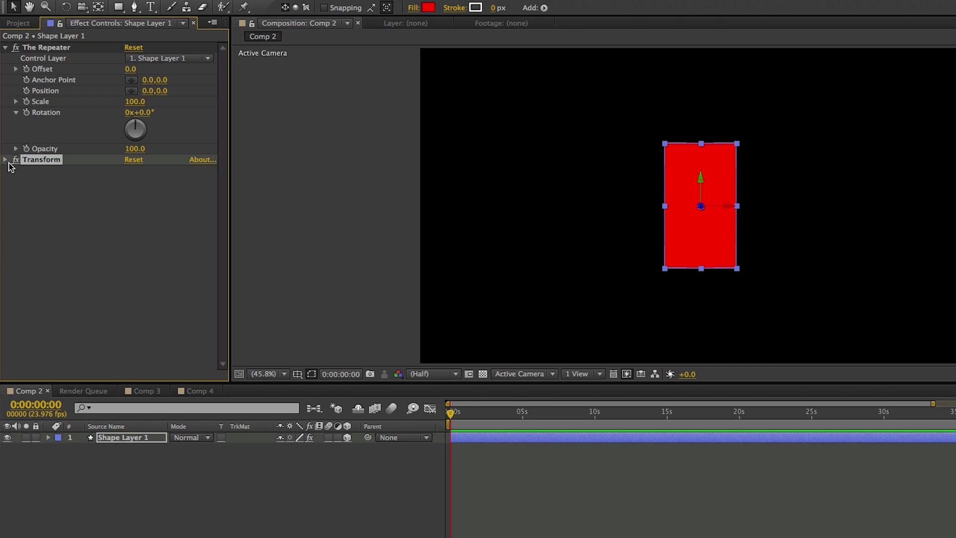
left_click(5, 161)
left_click(5, 160)
left_click(30, 188)
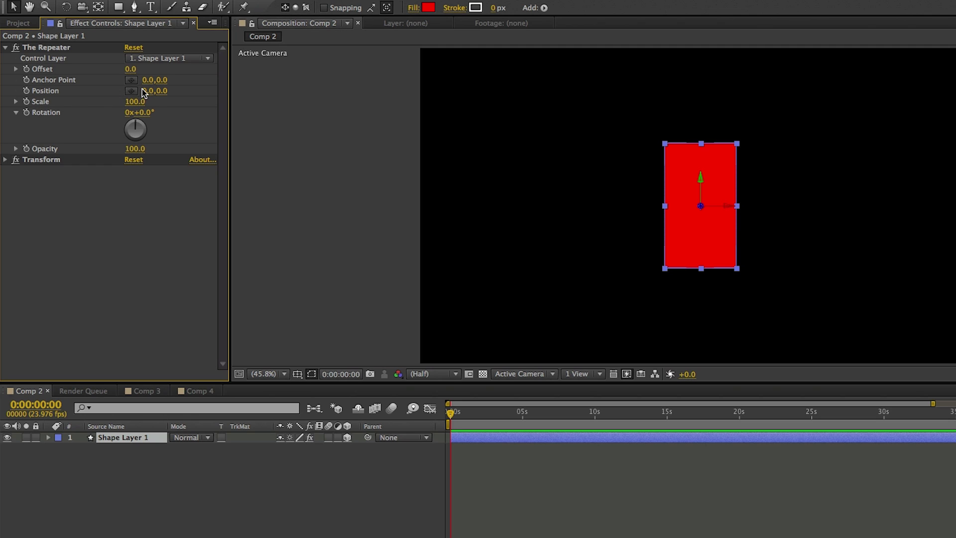
Set The Repeater's Control Layer to 1. Shape Layer 1, undoing a trial Position change
left_click_drag(145, 90, 199, 91)
key("ctrl+z")
left_click(196, 476)
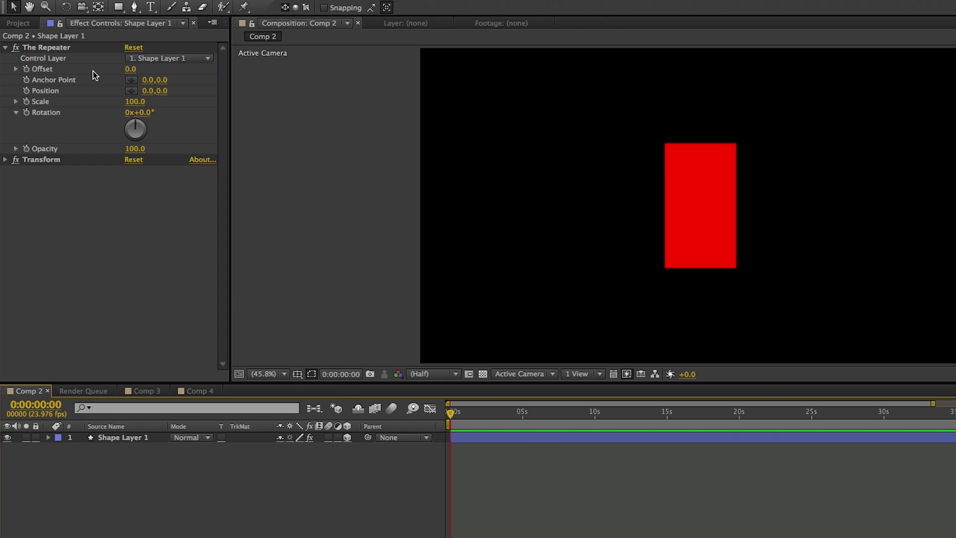
left_click(181, 58)
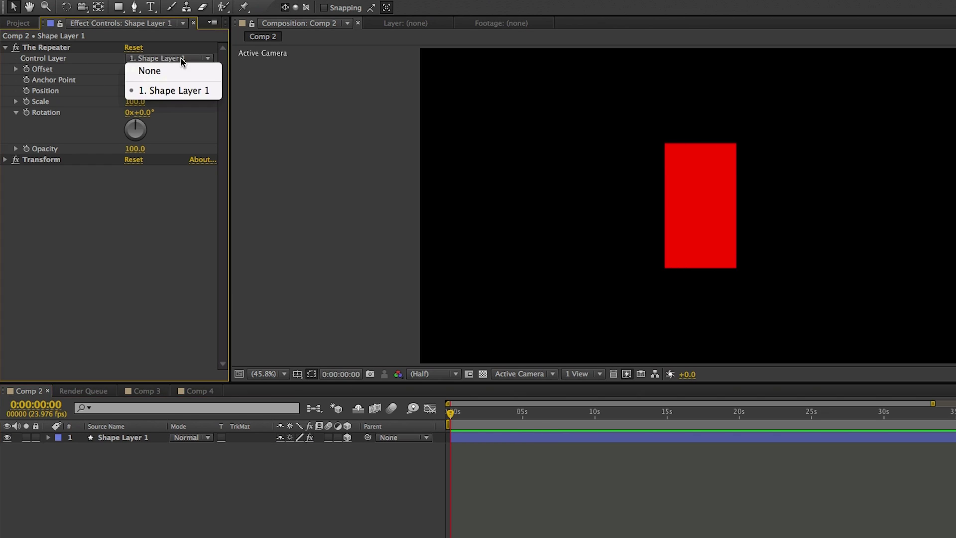
left_click(178, 91)
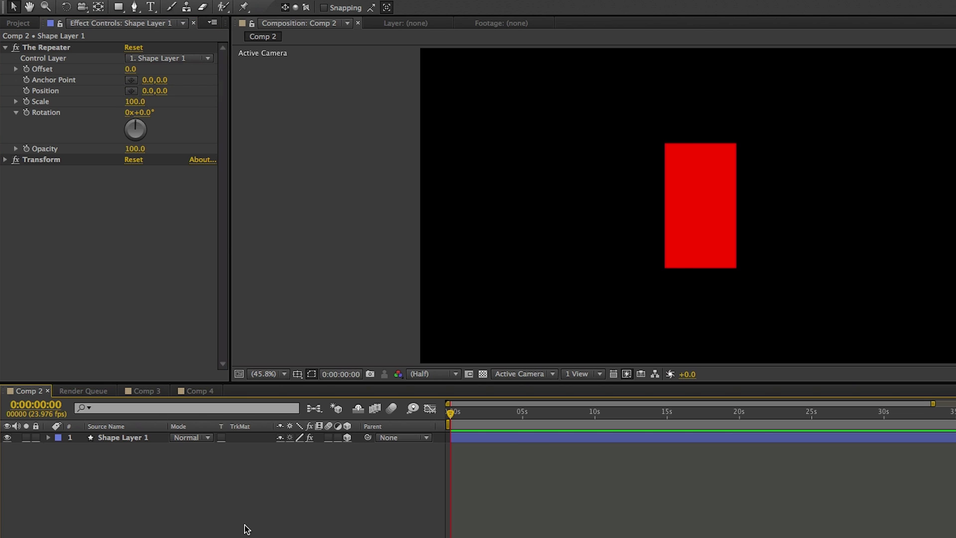
left_click(515, 437)
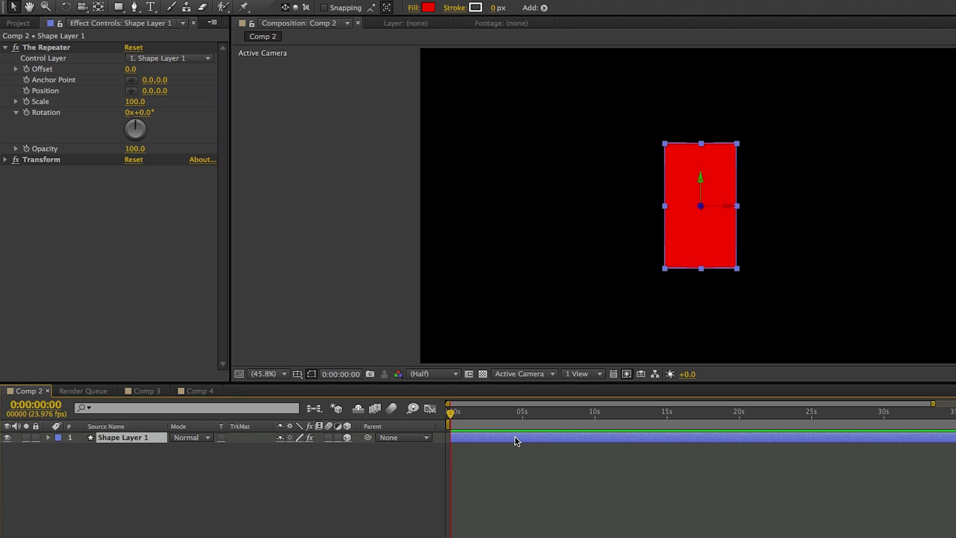
Duplicate the shape layer to eight copies and select the bottom Shape Layer 1
key("ctrl+d")
key("ctrl+d")
key("ctrl+d")
key("ctrl+d")
key("ctrl+d")
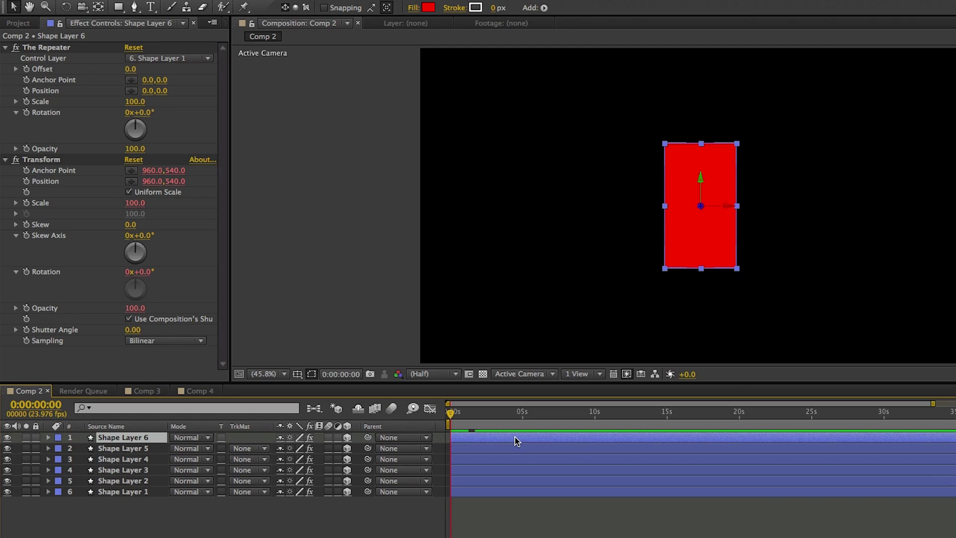
key("ctrl+d")
key("ctrl+d")
left_click(219, 528)
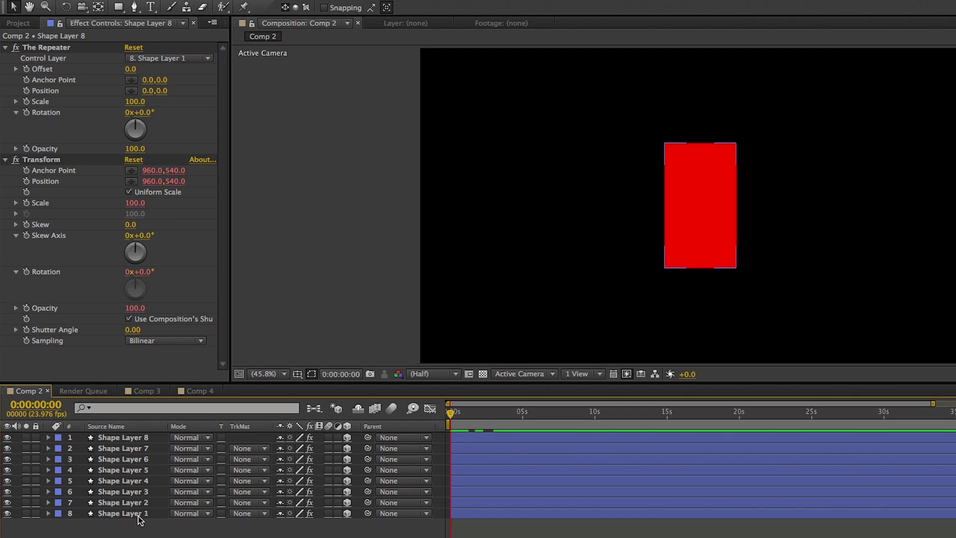
left_click(136, 516)
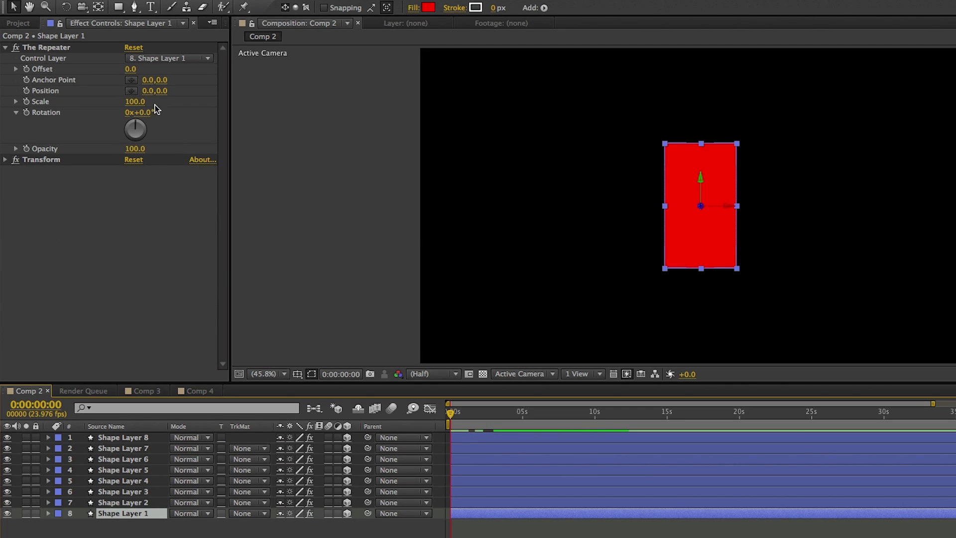
Set The Repeater's Offset to 2 and scrub Rotation, Scale and Opacity into a fading arc
left_click_drag(143, 91, 347, 102)
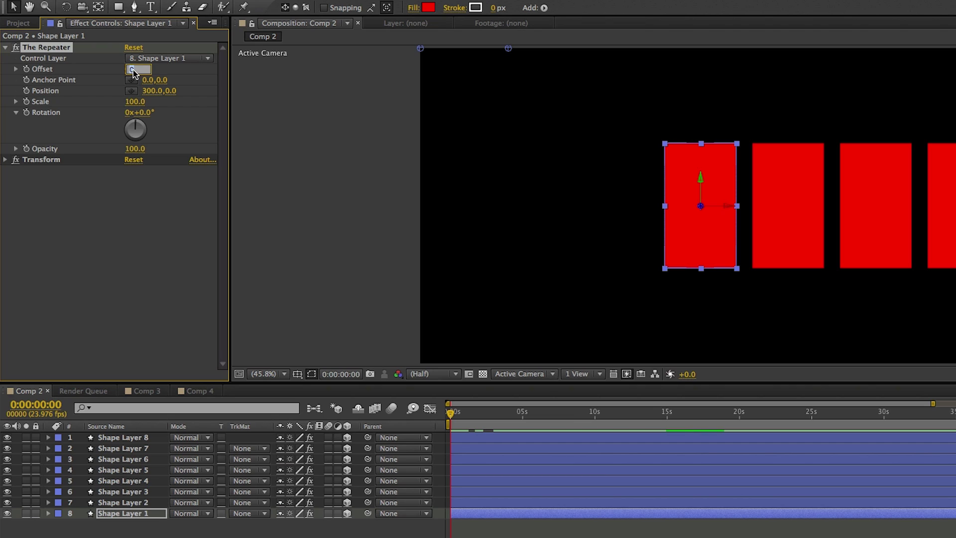
type("2")
key("Return")
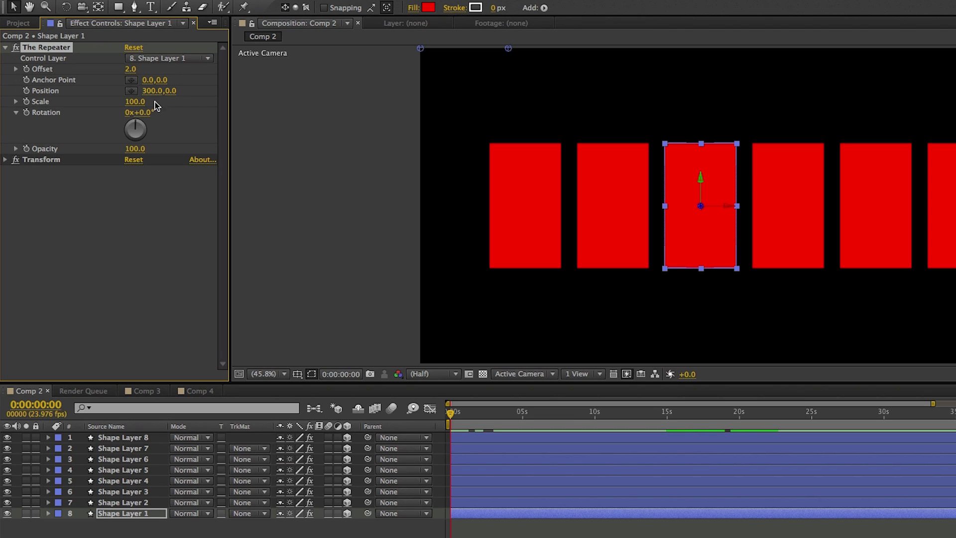
left_click_drag(152, 112, 235, 124)
left_click_drag(134, 101, 74, 107)
mouse_move(136, 148)
left_mouse_down()
mouse_move(20, 141)
mouse_move(137, 141)
left_mouse_up()
key("F2")
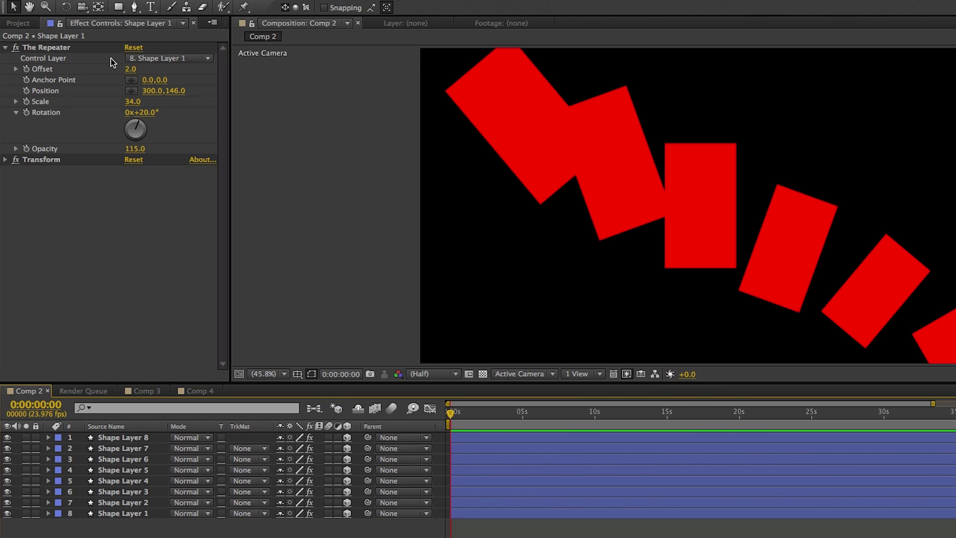
Dismiss the Effect menu unused, then select Shape Layer 1 and Shape Layer 2
left_click(269, 0)
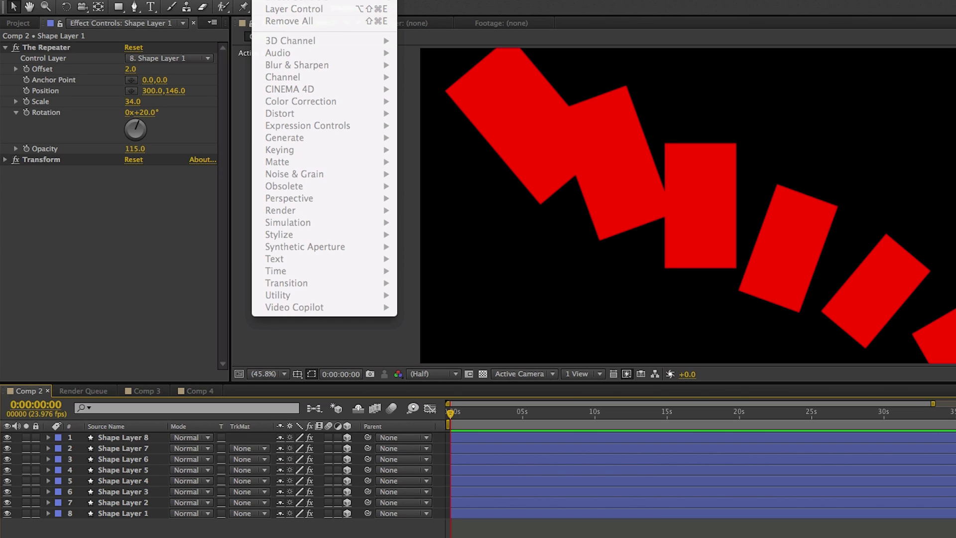
left_click(540, 470)
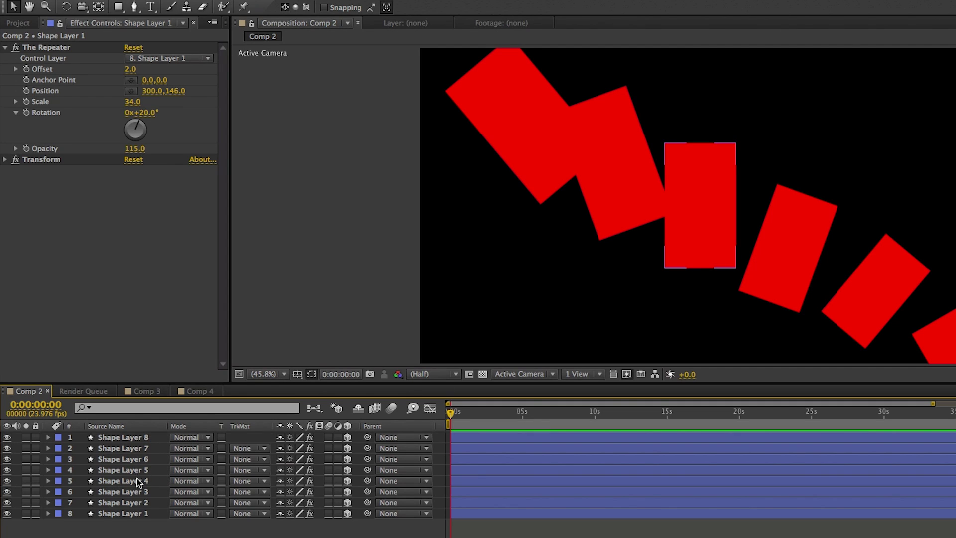
left_click(127, 511)
left_click(126, 501)
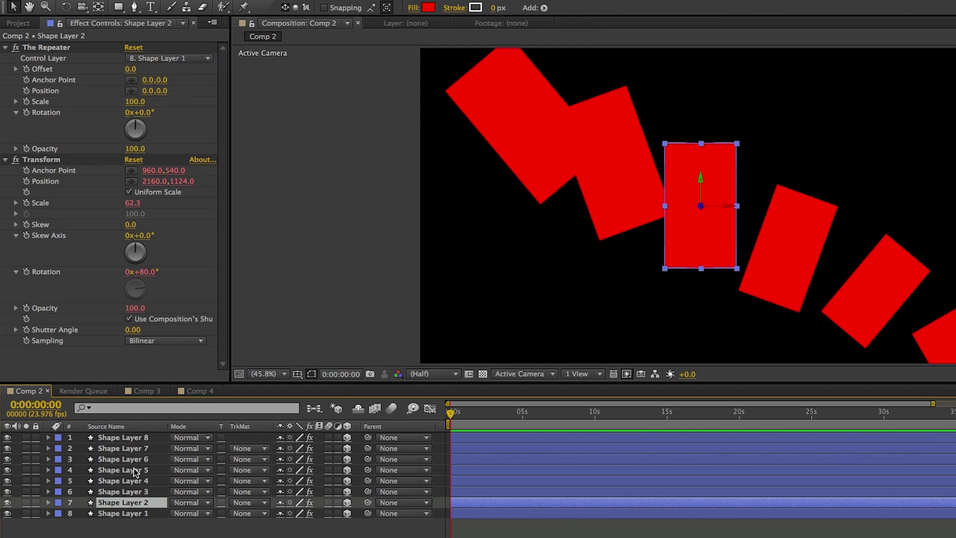
Delete Shape Layers 2–8 and reset the Repeater Opacity to 100
left_click(132, 438, "shift")
key("Delete")
left_click(134, 149)
type("1")
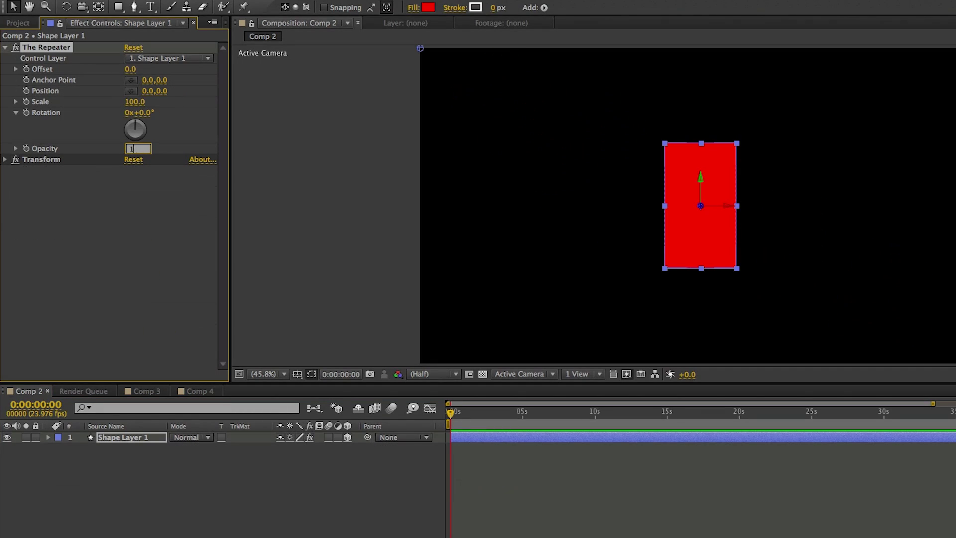
type("00")
left_click(78, 285)
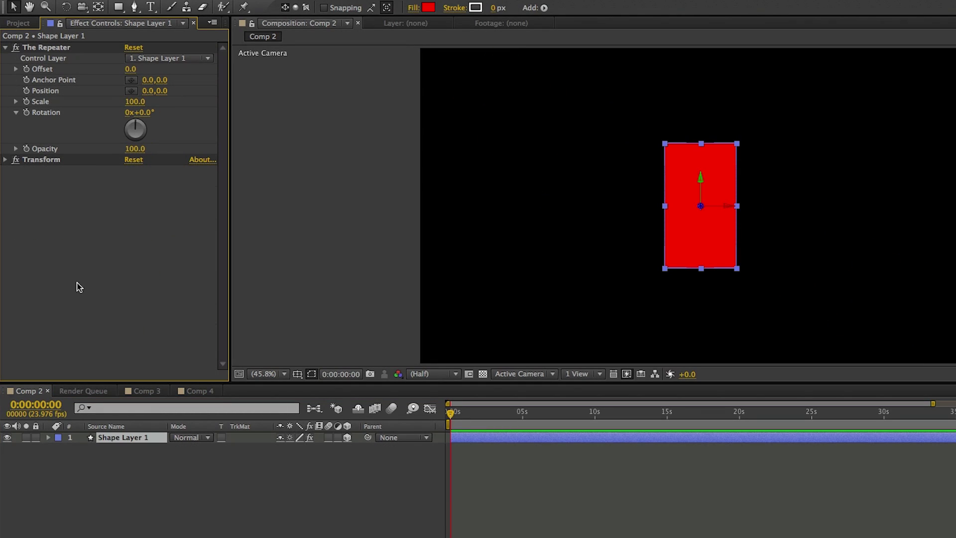
Duplicate the remaining shape layer so the chain has six rectangle layers
left_click(575, 437)
key("ctrl+d")
key("ctrl+d")
key("ctrl+d")
key("ctrl+d")
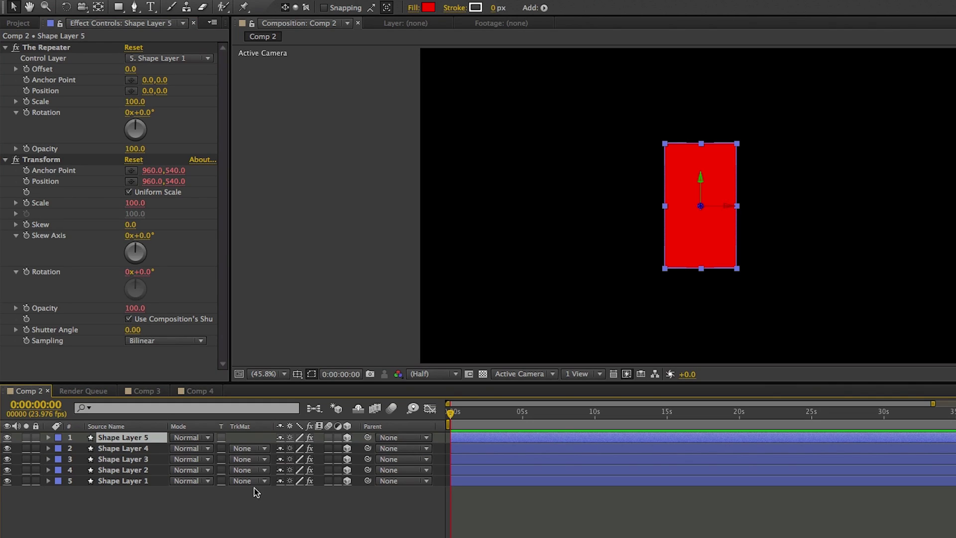
key("ctrl+d")
On Shape Layer 1, set Repeater Position 88,10, Scale 16, Opacity 50, Rotation 15° and Offset 4
left_click(130, 495)
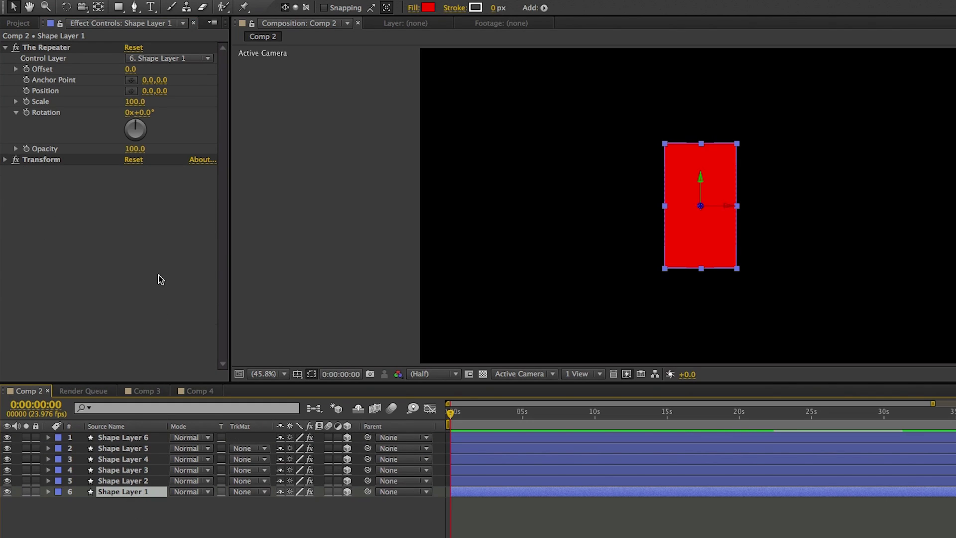
left_click_drag(152, 92, 33, 102)
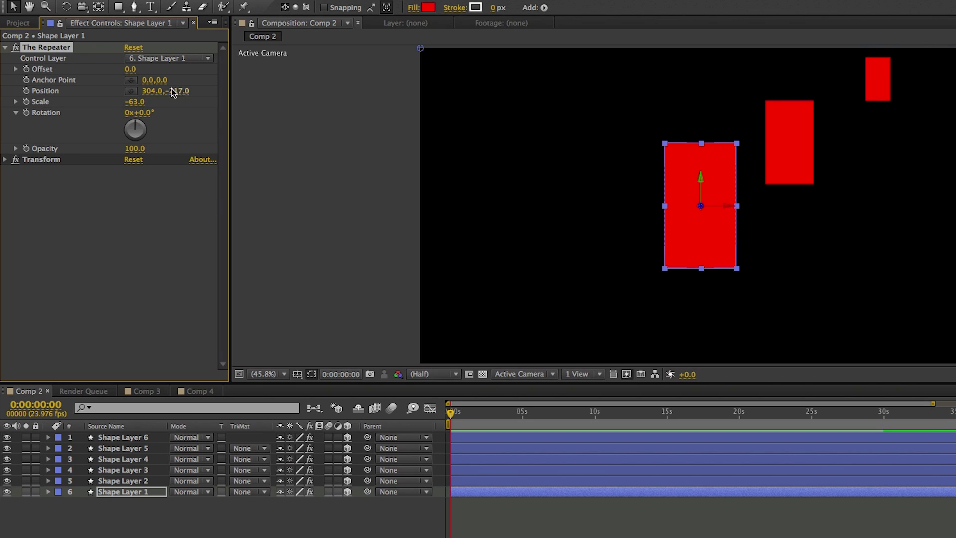
left_click_drag(171, 88, 119, 109)
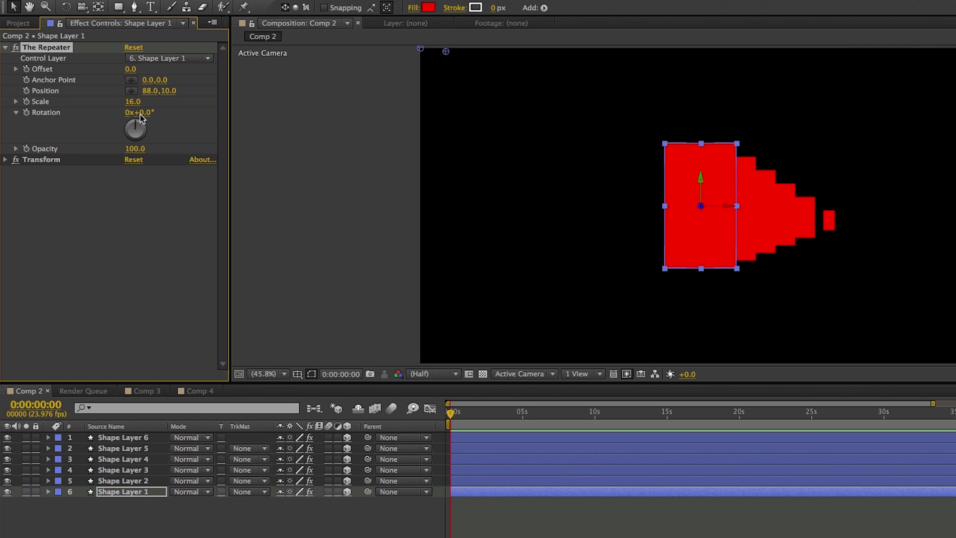
left_click_drag(135, 149, 96, 151)
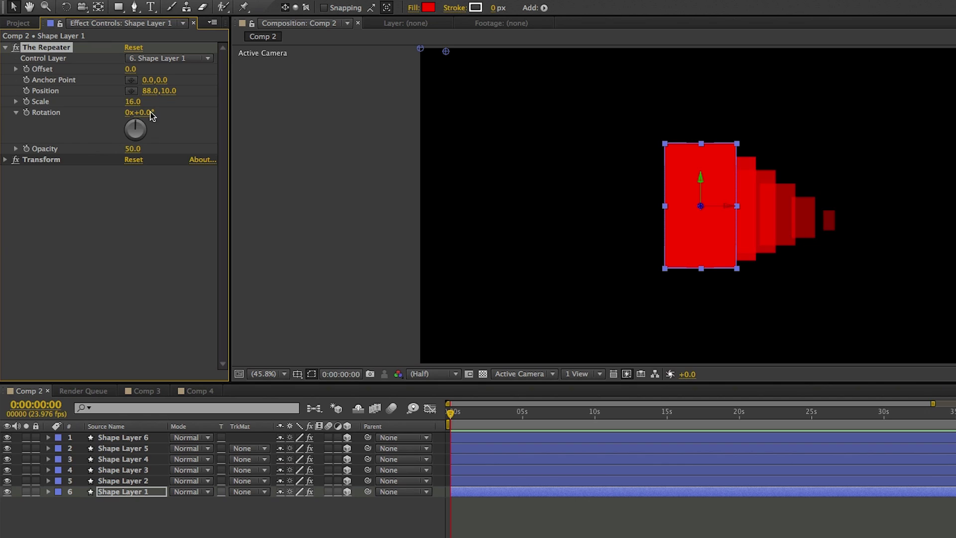
mouse_move(141, 109)
left_mouse_down()
mouse_move(127, 110)
mouse_move(166, 110)
mouse_move(151, 112)
left_mouse_up()
left_click_drag(131, 69, 139, 73)
left_click(502, 537)
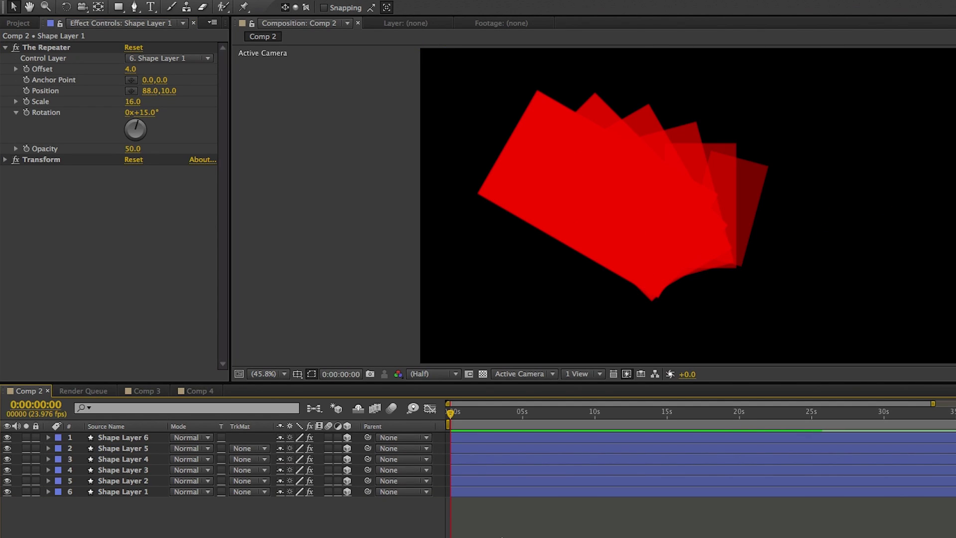